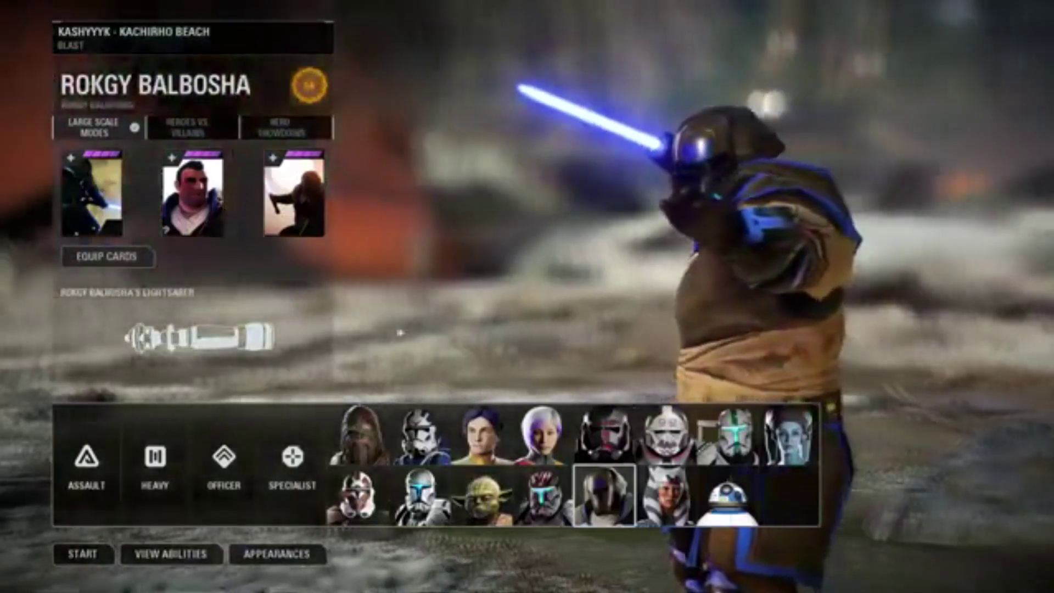
# Look through Rokgy Balbosha's boost cards, including Quickened Focus, and return to the hero selection
pyautogui.click(106, 256)
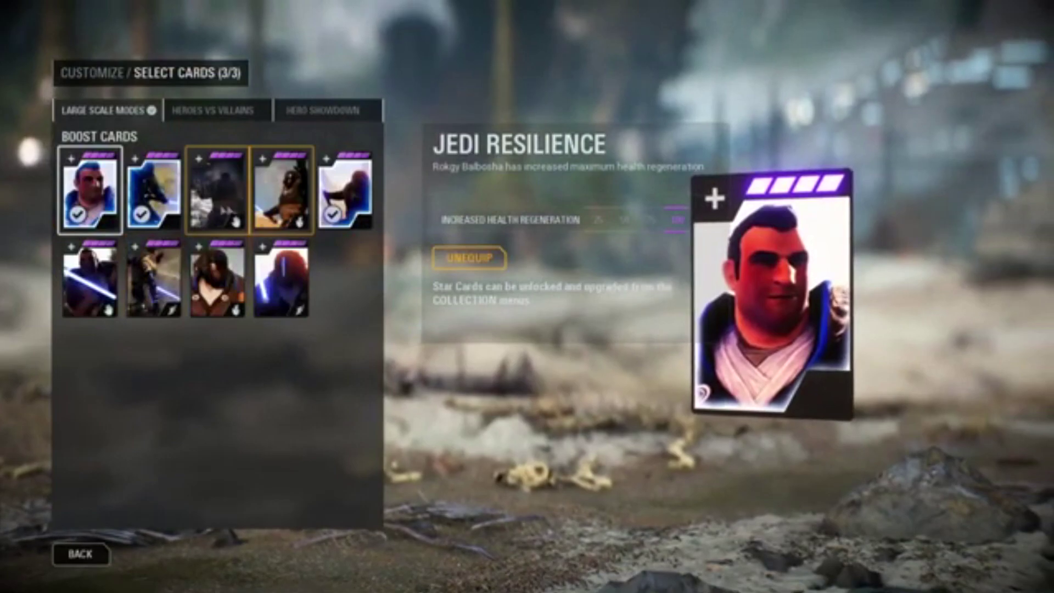
pyautogui.click(219, 200)
pyautogui.click(93, 282)
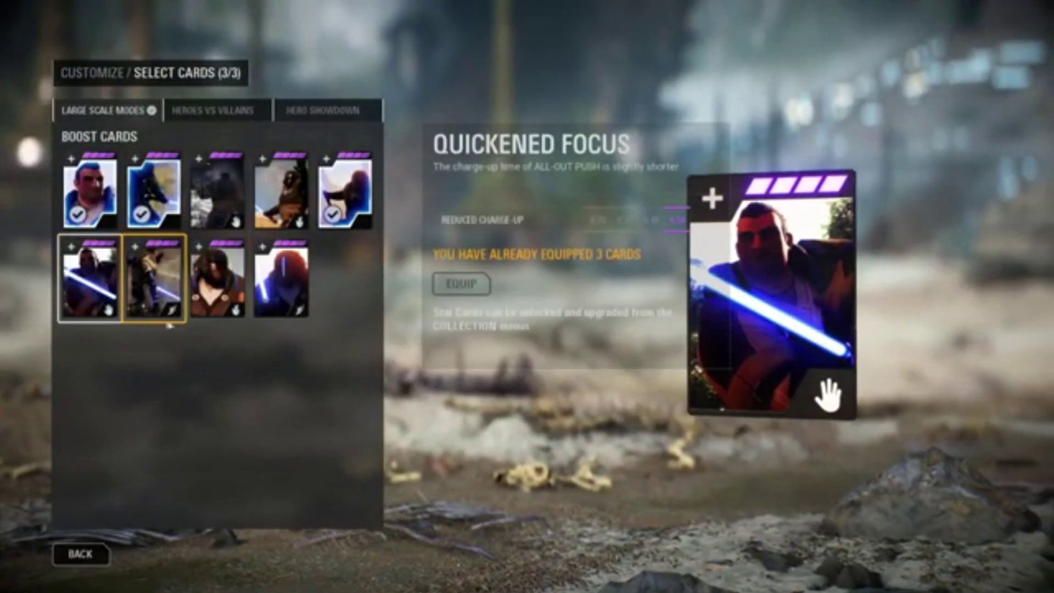
pyautogui.click(219, 296)
pyautogui.click(82, 554)
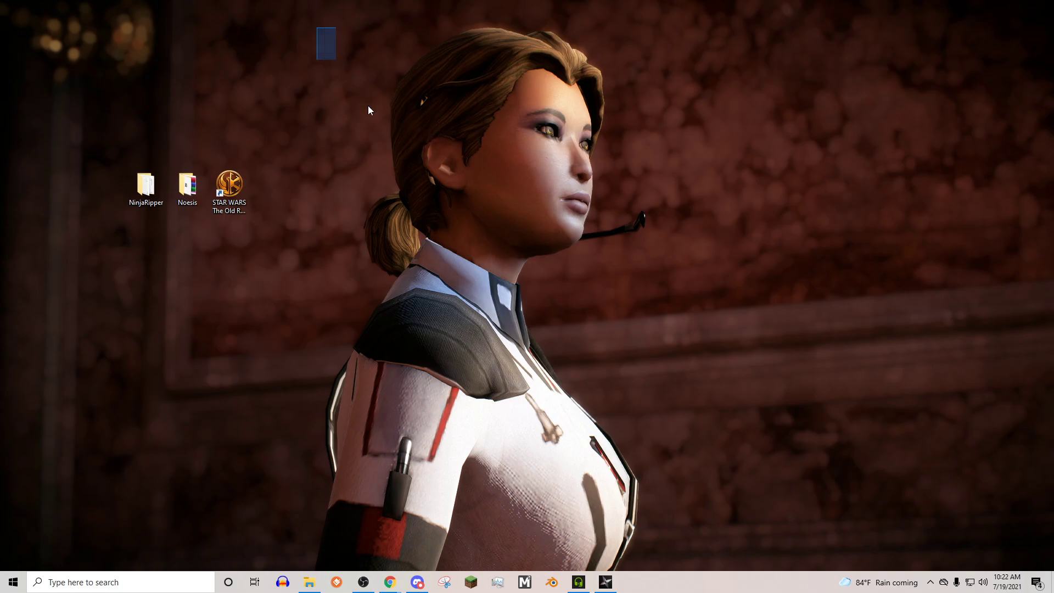
pyautogui.moveTo(368, 109); pyautogui.dragTo(669, 391)
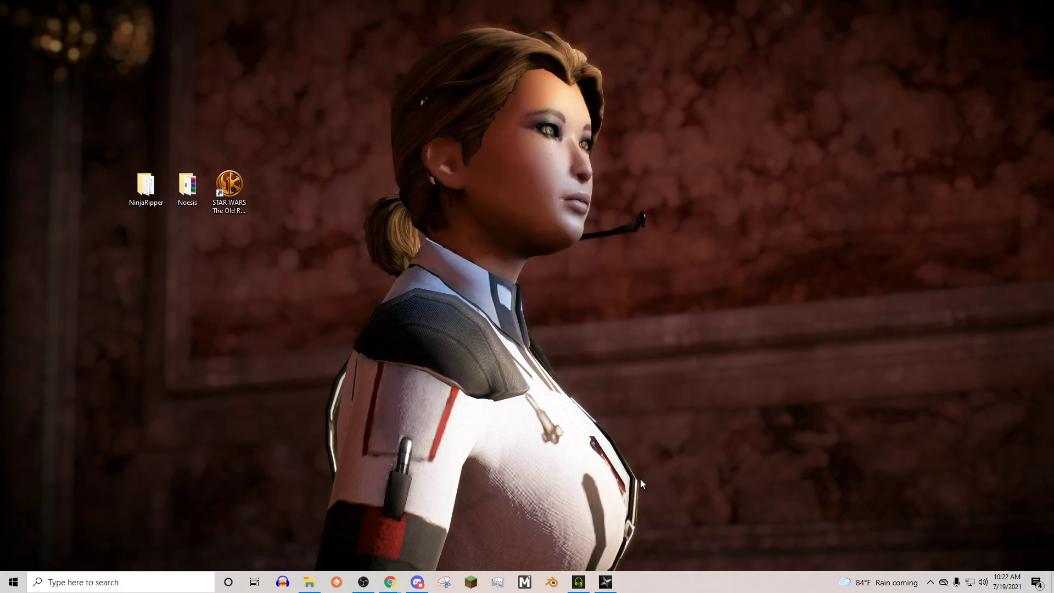
pyautogui.click(231, 196)
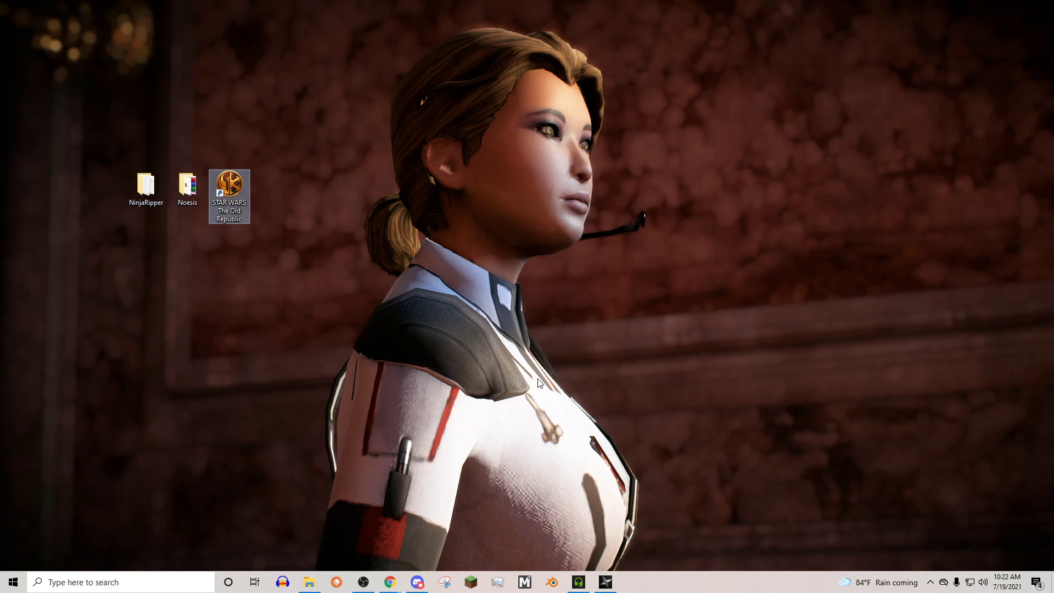
pyautogui.click(344, 371)
pyautogui.moveTo(363, 284); pyautogui.dragTo(187, 187)
pyautogui.click(167, 248)
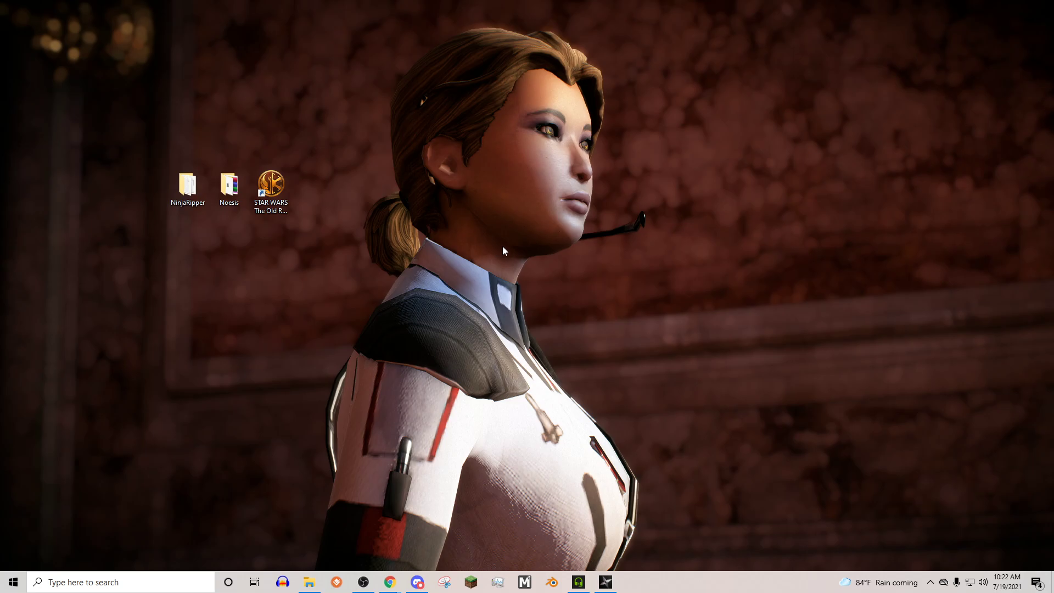
pyautogui.moveTo(463, 289); pyautogui.dragTo(153, 198)
pyautogui.click(160, 246)
pyautogui.moveTo(387, 326); pyautogui.dragTo(271, 130)
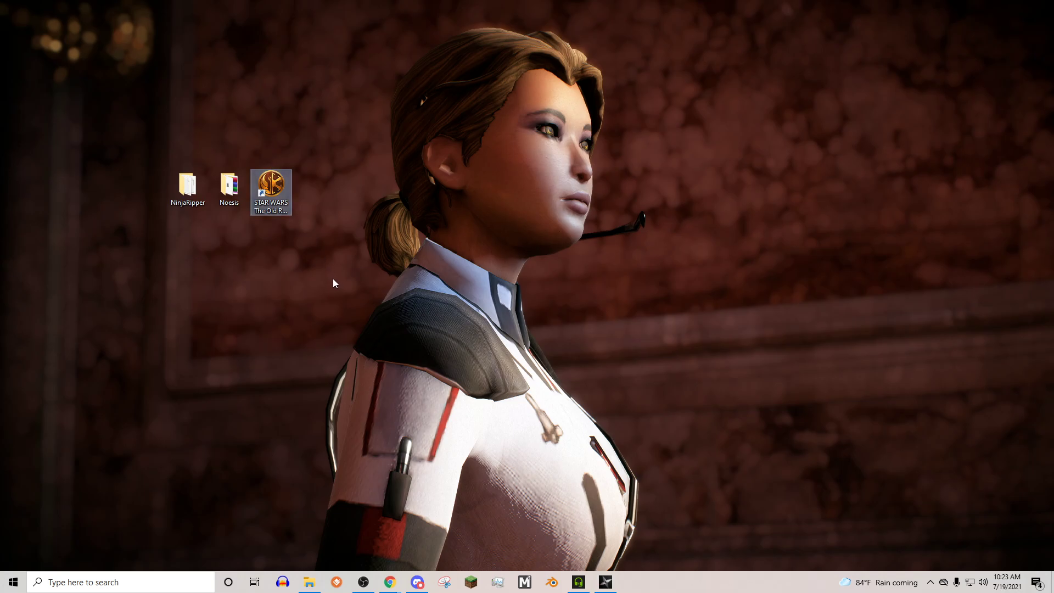
pyautogui.click(254, 228)
pyautogui.moveTo(338, 276); pyautogui.dragTo(188, 47)
pyautogui.click(229, 271)
pyautogui.click(453, 410)
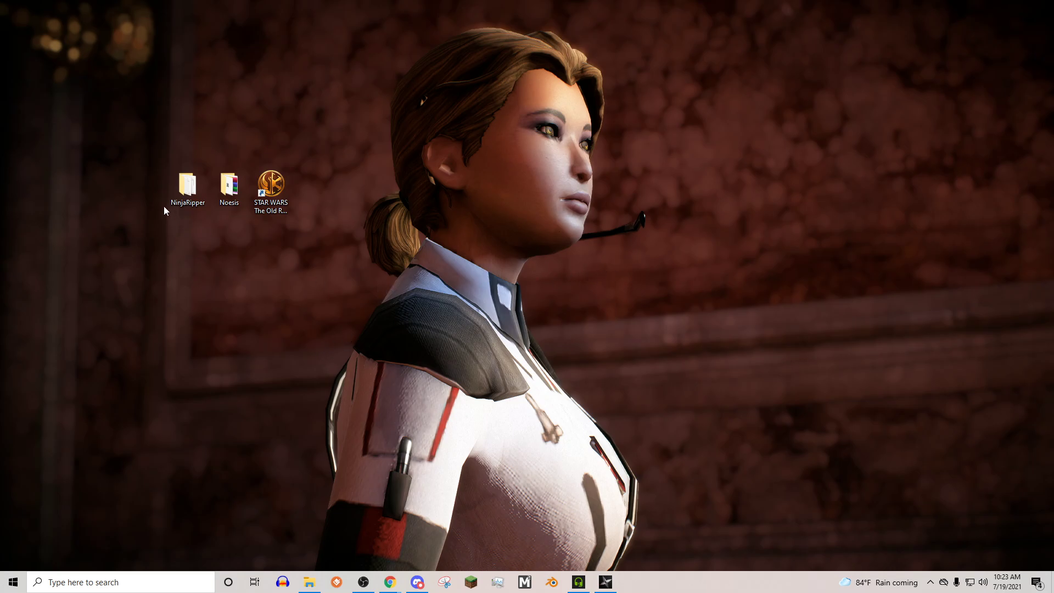
# Launch NinjaRipper.exe from the x64 subfolder of the NinjaRipper desktop folder and close the folder window
pyautogui.doubleClick(188, 186)
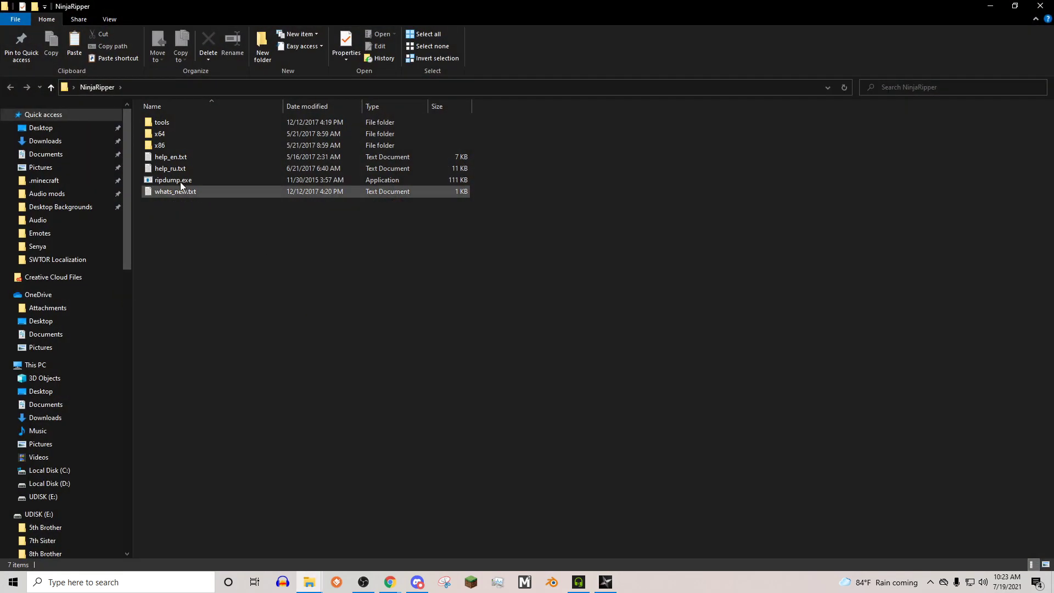
pyautogui.click(165, 135)
pyautogui.doubleClick(168, 136)
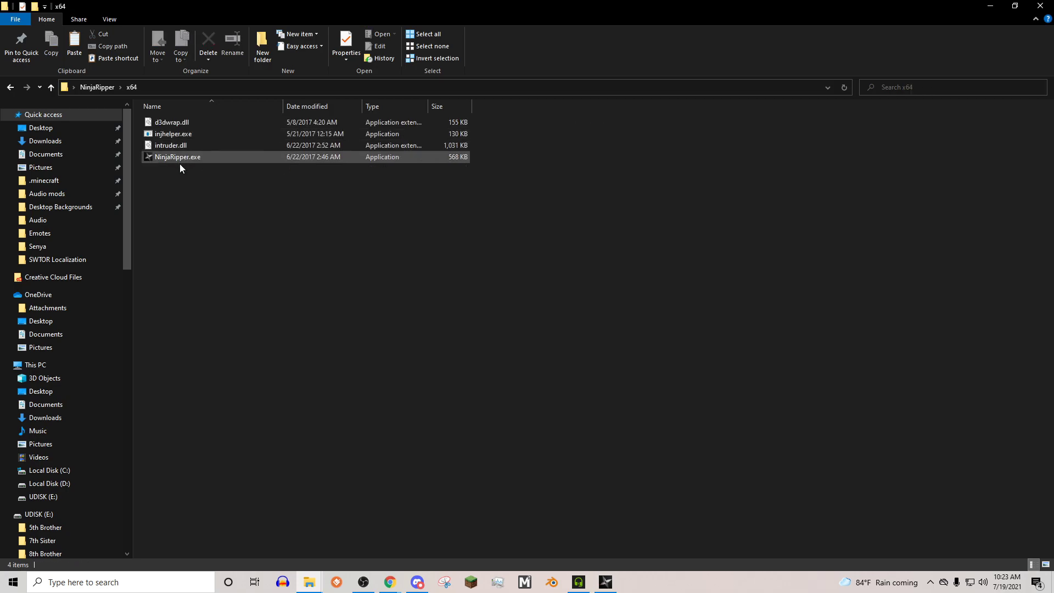
pyautogui.doubleClick(175, 157)
pyautogui.click(1015, 5)
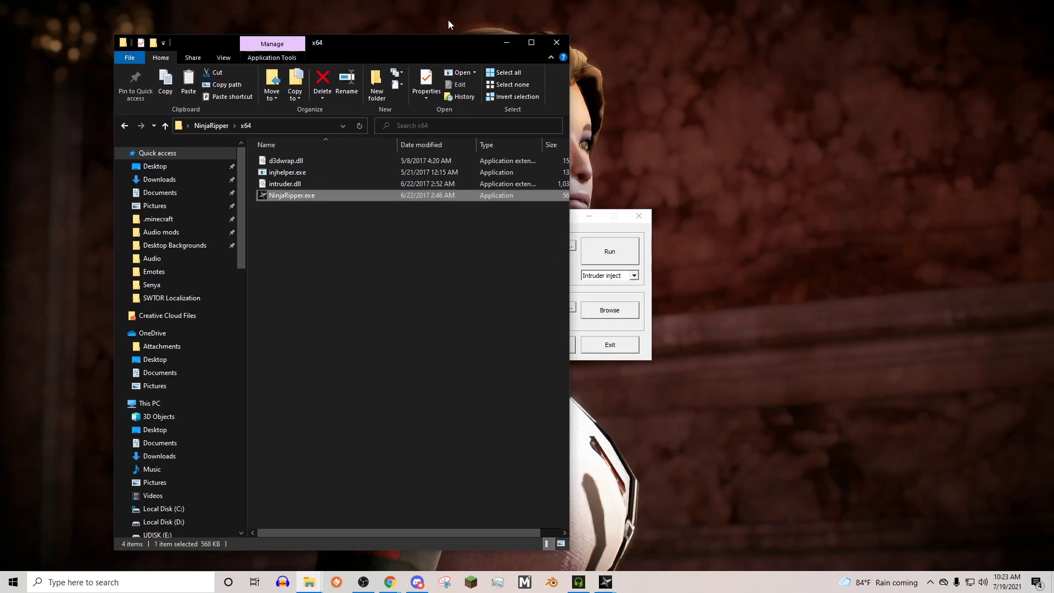
pyautogui.click(556, 41)
pyautogui.moveTo(462, 214); pyautogui.dragTo(425, 204)
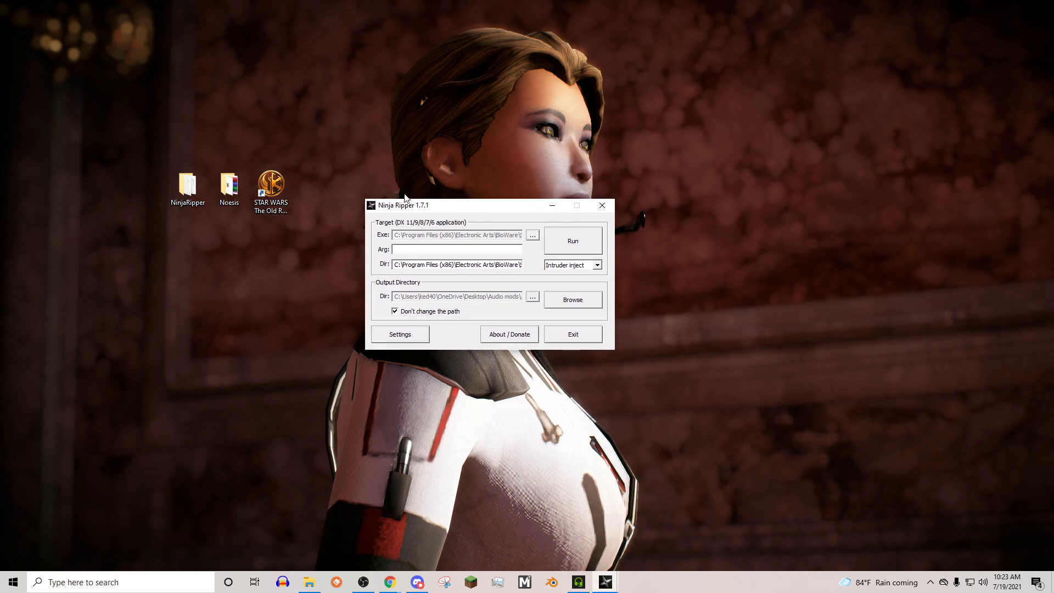
pyautogui.moveTo(405, 204); pyautogui.dragTo(381, 167)
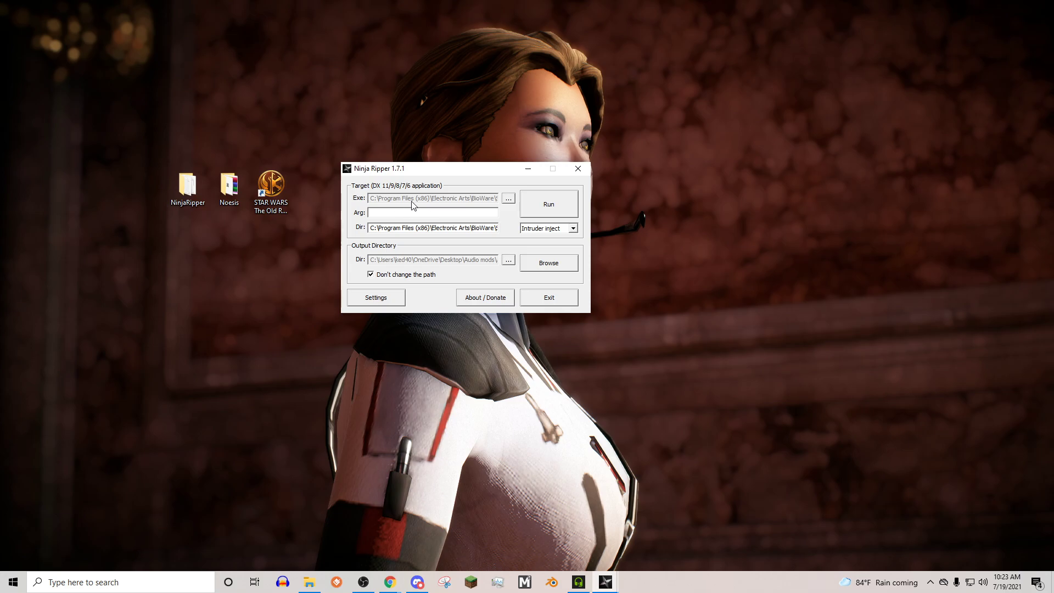
# Keep the target executable and set the output directory to the Robaku Onslaught skin folder inside Audio mods
pyautogui.click(509, 198)
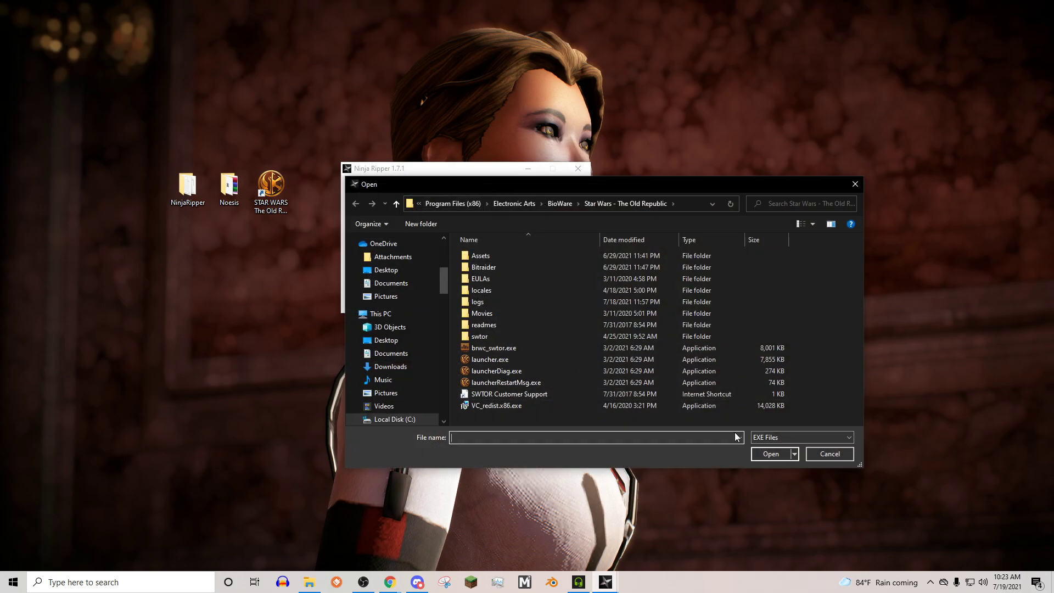
pyautogui.click(820, 454)
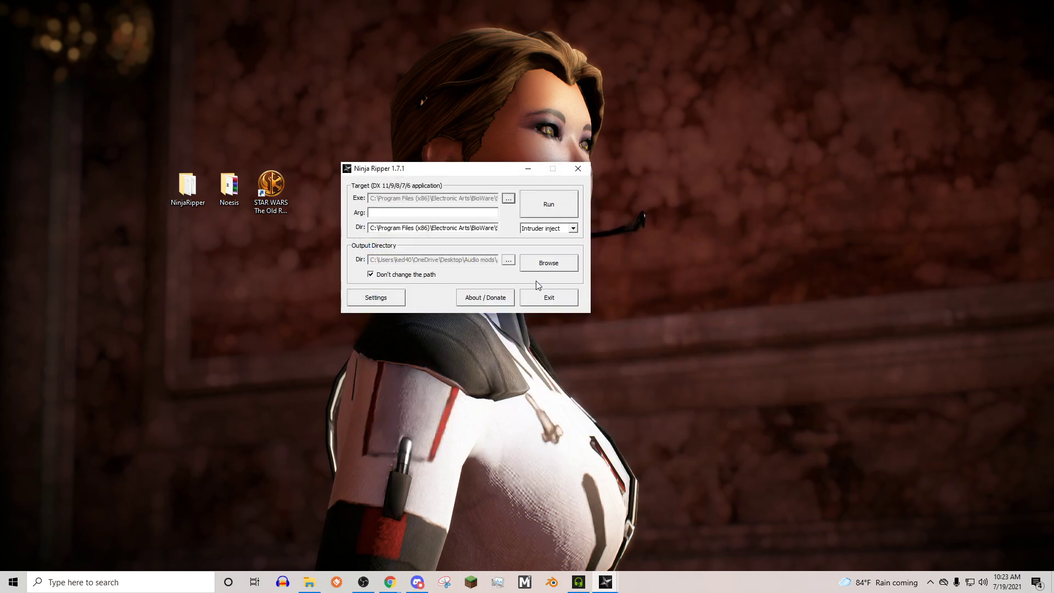
pyautogui.click(502, 263)
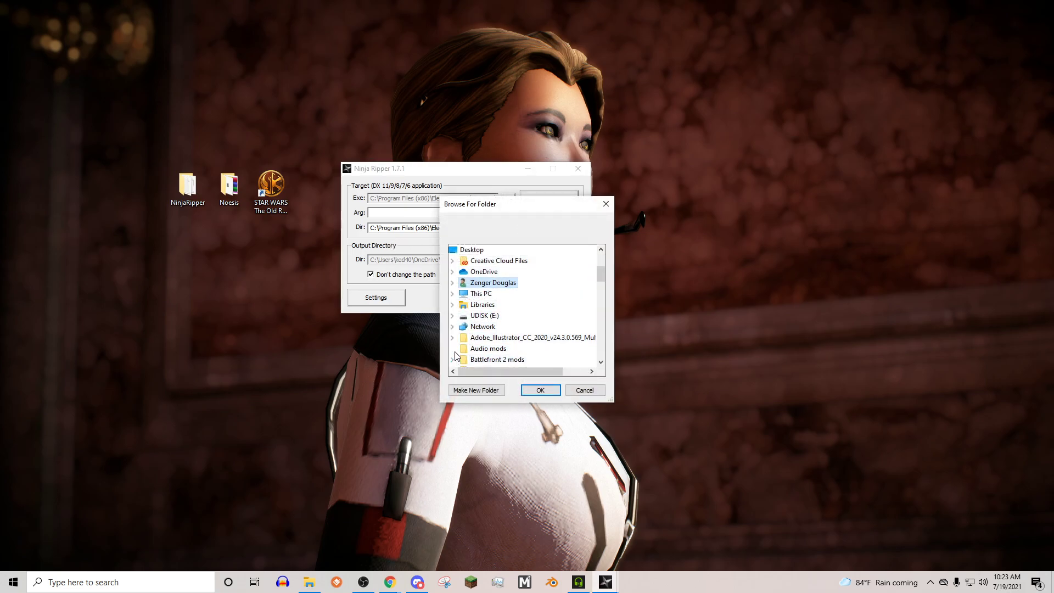
pyautogui.scroll(-10, 497, 316)
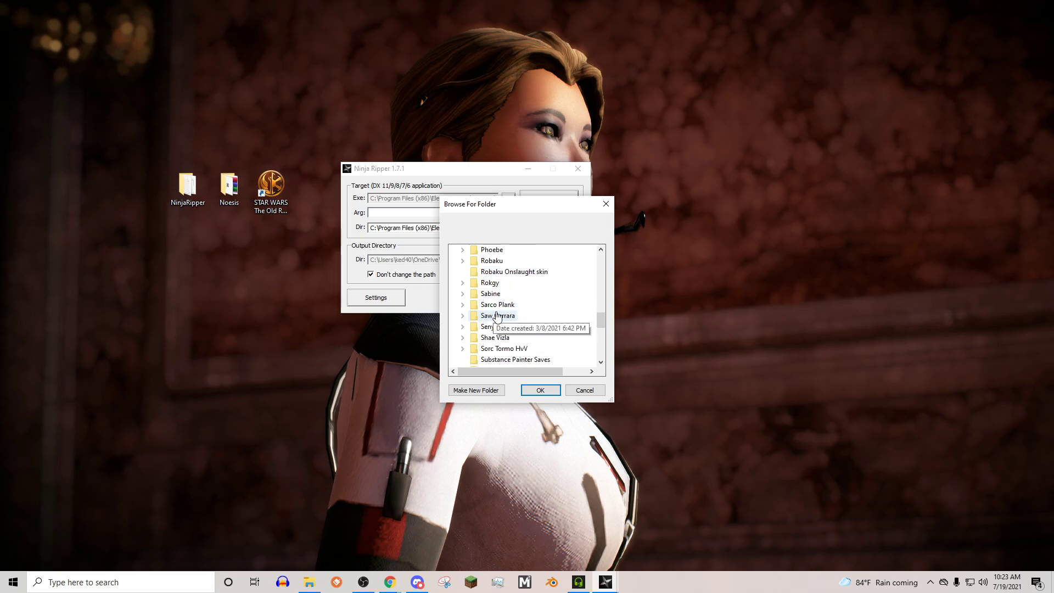
pyautogui.click(494, 273)
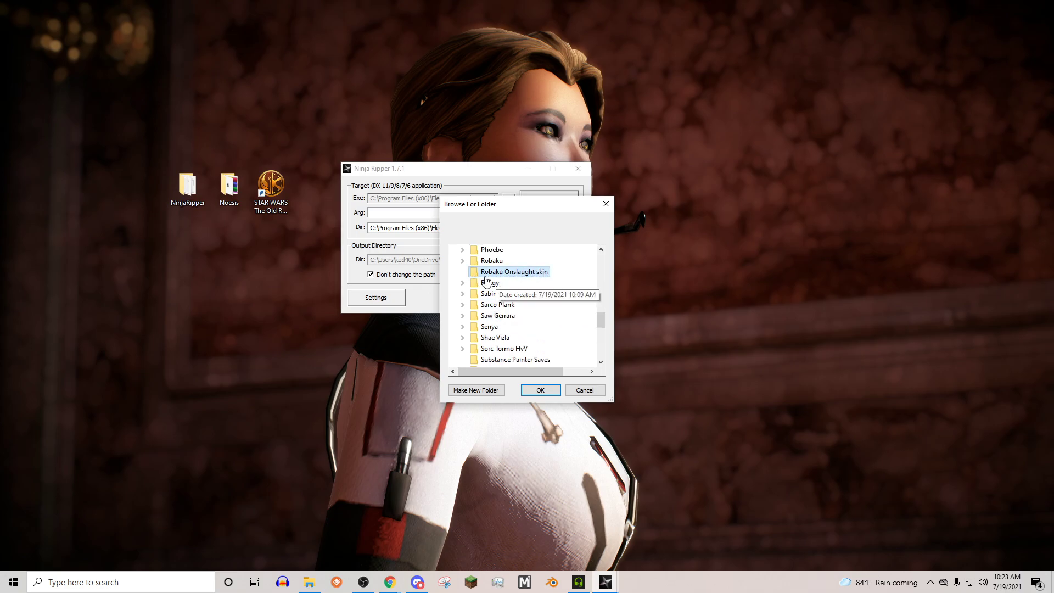
pyautogui.click(539, 390)
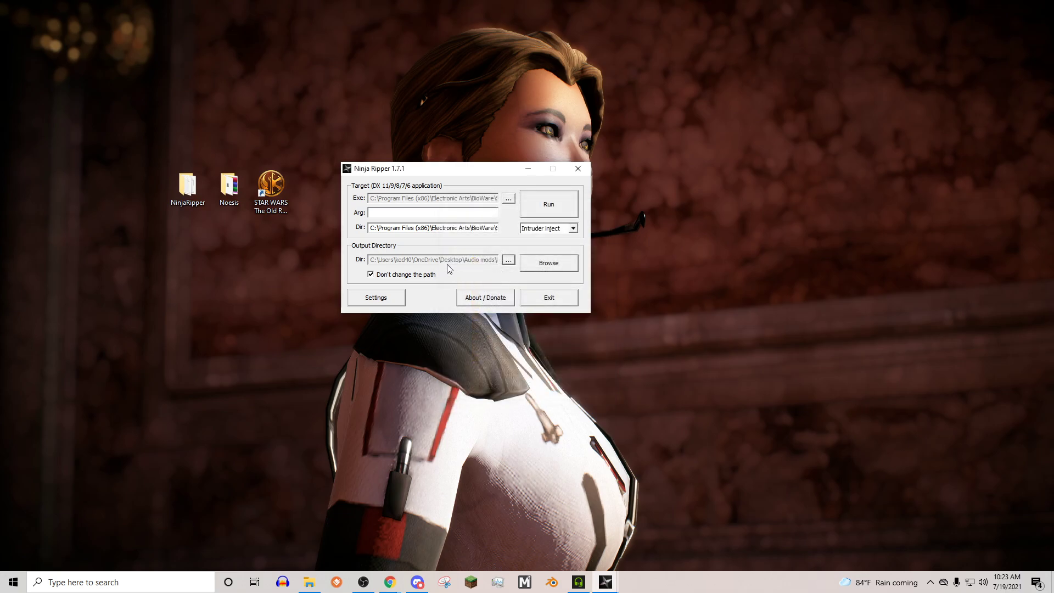
# Check the rip keys assigned to all, textures and forced ripping in the Ninja Ripper settings
pyautogui.moveTo(371, 168); pyautogui.dragTo(370, 179)
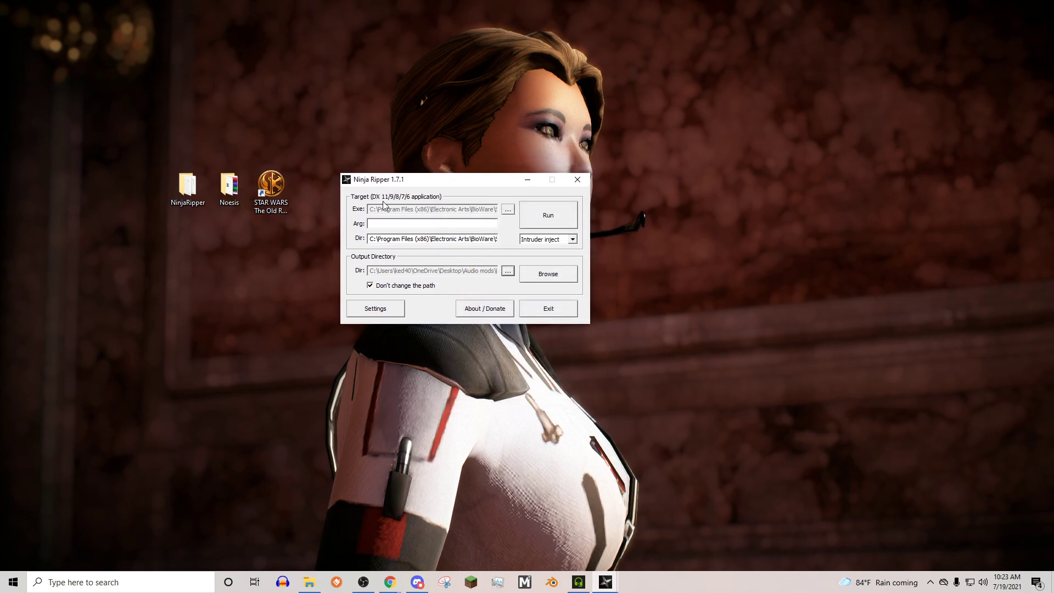
pyautogui.click(375, 310)
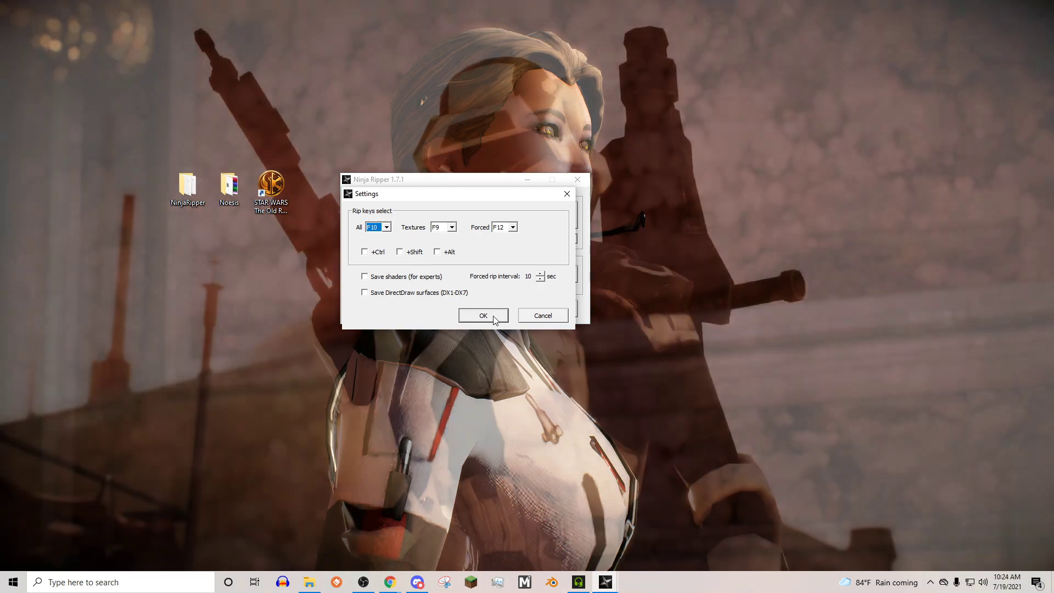
pyautogui.click(489, 317)
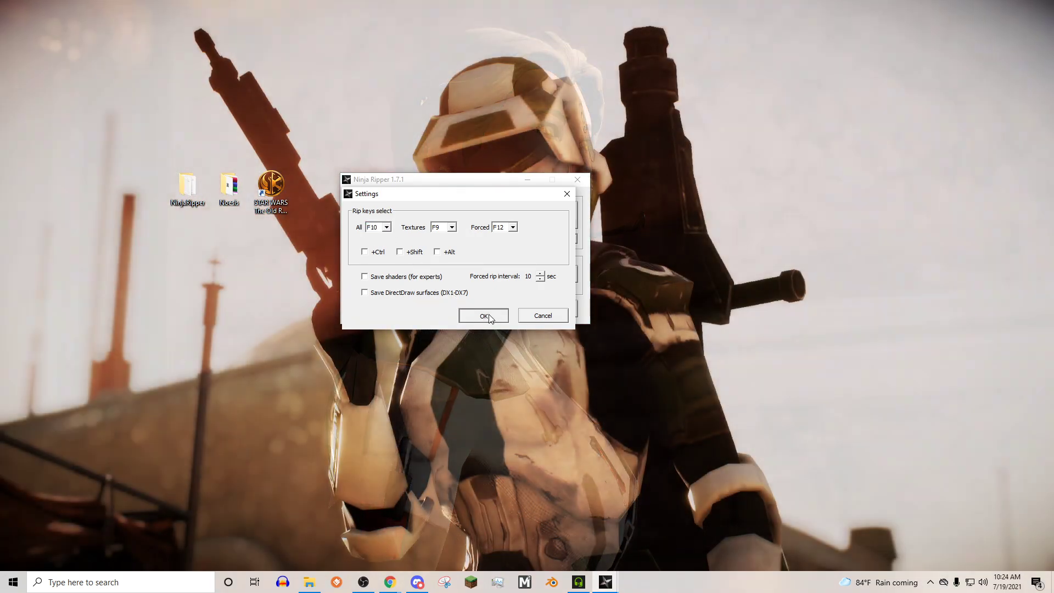
pyautogui.moveTo(396, 186); pyautogui.dragTo(404, 198)
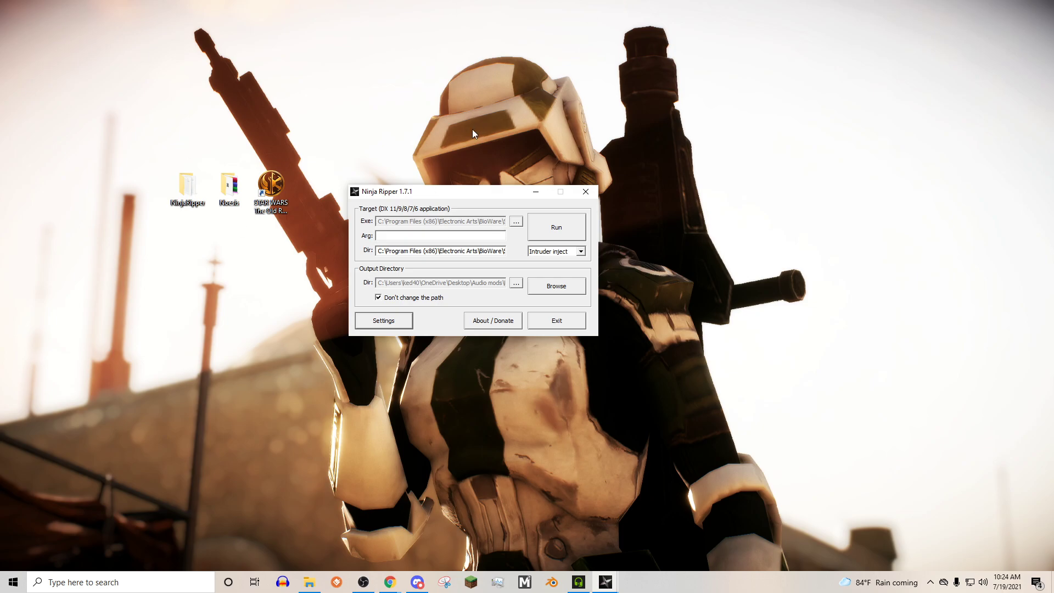
pyautogui.moveTo(455, 193); pyautogui.dragTo(451, 200)
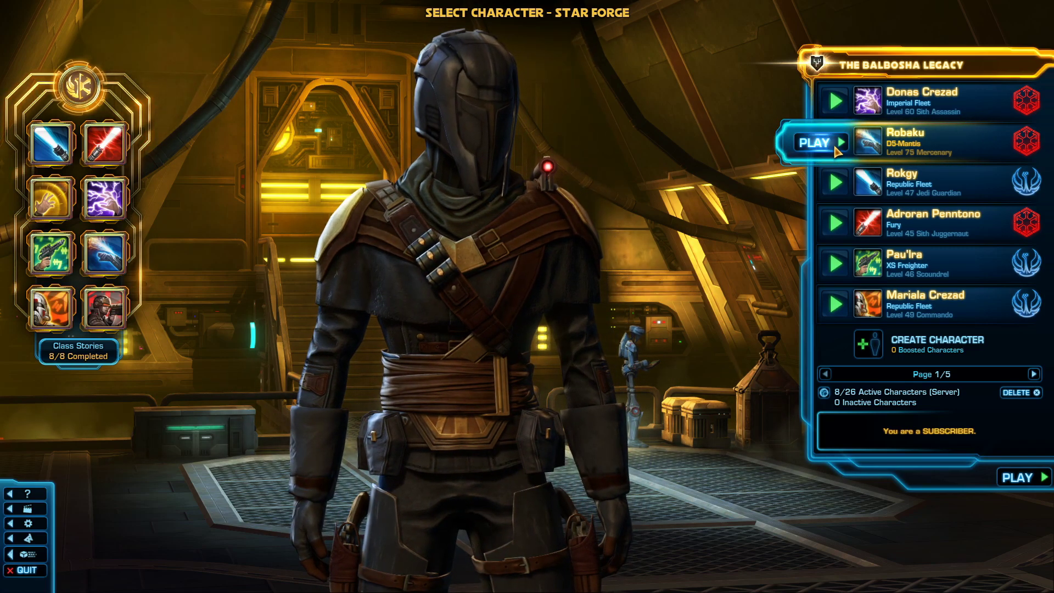
# In Star Wars: The Old Republic, enter the game as Robaku and walk to the sleeping alcove on the ship's flight deck
pyautogui.click(834, 146)
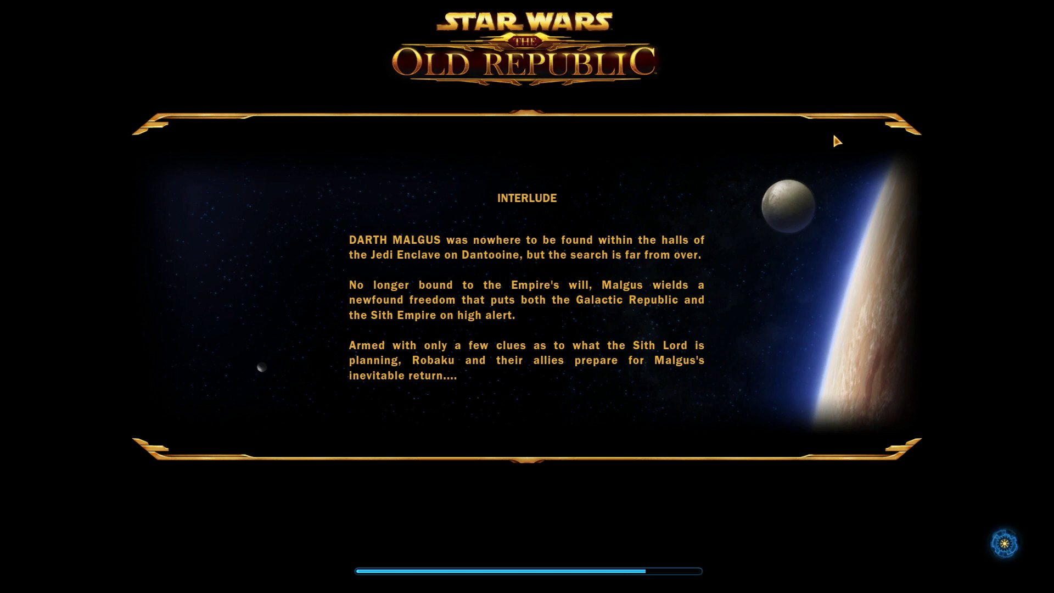
pyautogui.press('w')
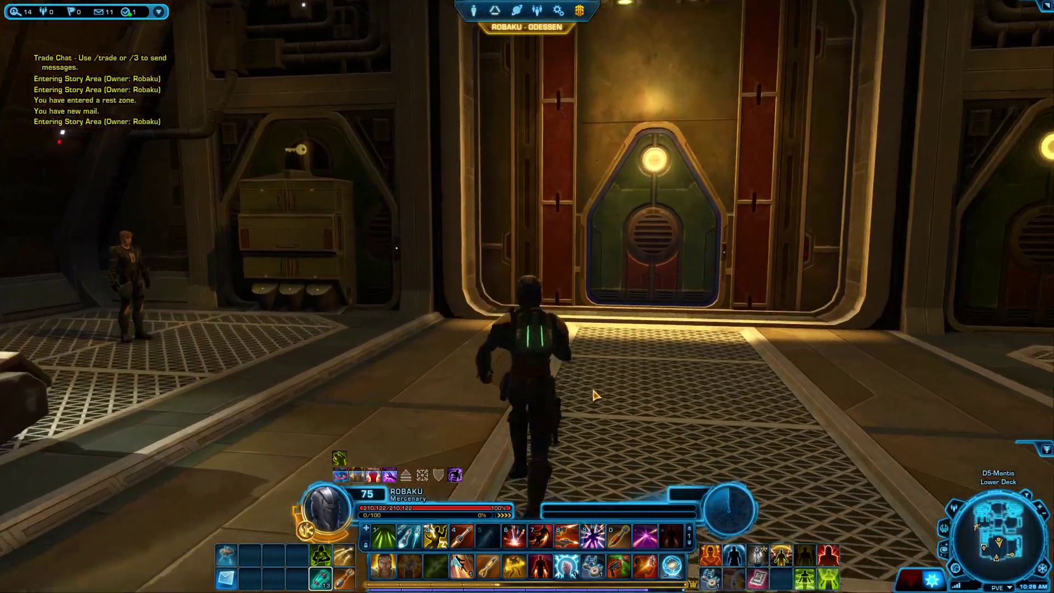
pyautogui.moveTo(594, 391); pyautogui.dragTo(395, 384)
pyautogui.moveTo(561, 384); pyautogui.dragTo(374, 434)
pyautogui.press('w')
pyautogui.moveTo(561, 378); pyautogui.dragTo(555, 363, button='right')
pyautogui.press('w')
pyautogui.press('w')
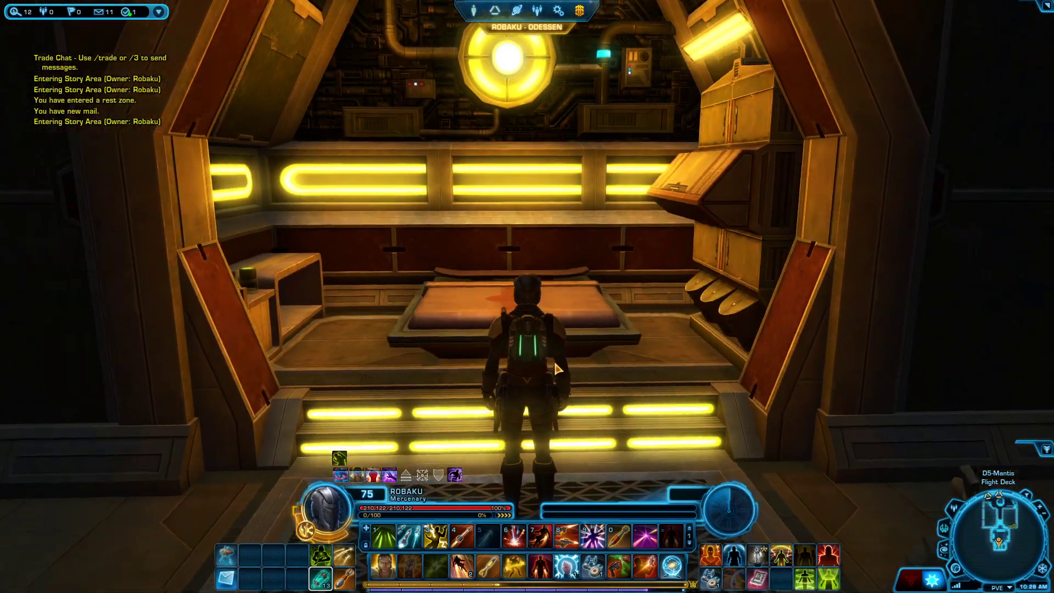
# Draw the character's weapons and turn the camera to view the character from the front
pyautogui.moveTo(553, 360); pyautogui.dragTo(556, 360)
pyautogui.moveTo(337, 226); pyautogui.dragTo(311, 220)
pyautogui.moveTo(566, 341); pyautogui.dragTo(564, 337)
pyautogui.press('z')
pyautogui.moveTo(660, 292); pyautogui.dragTo(661, 292)
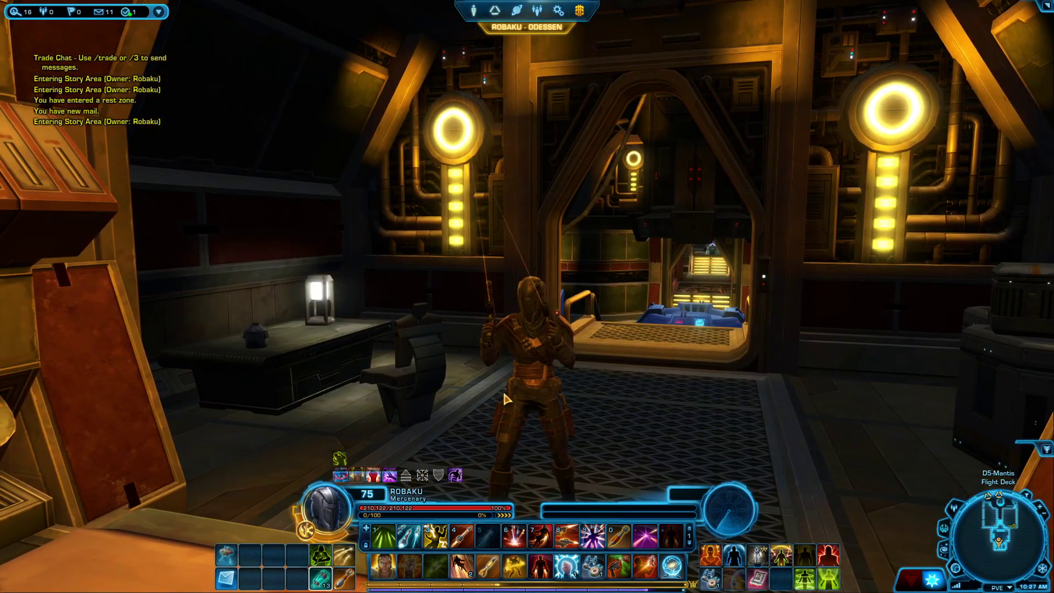
pyautogui.moveTo(512, 383)
pyautogui.mouseDown()
pyautogui.moveTo(502, 383)
pyautogui.moveTo(529, 383)
pyautogui.moveTo(512, 378)
pyautogui.mouseUp()
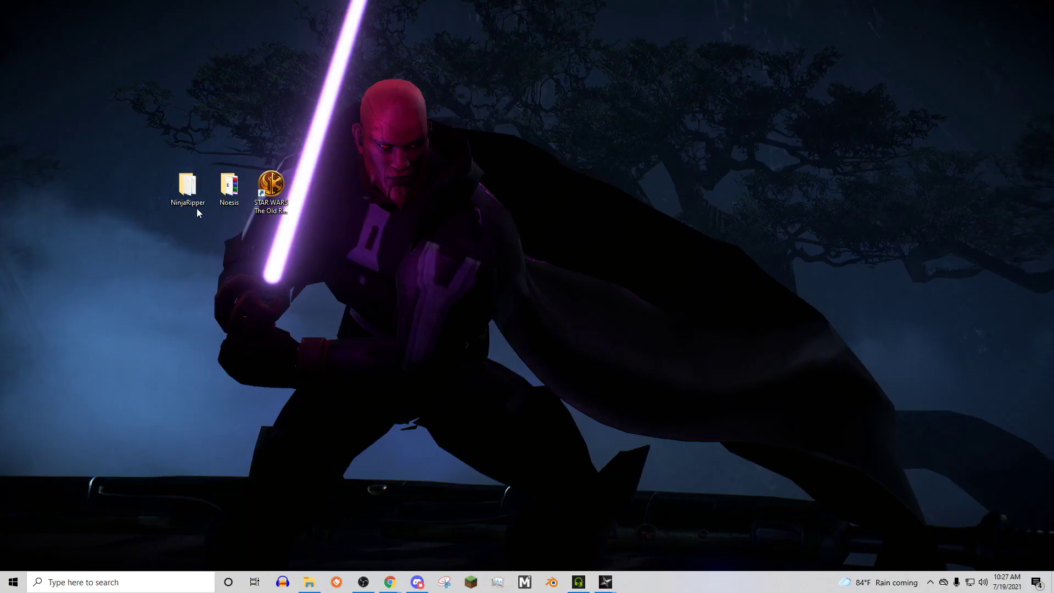
# Switch to the desktop and launch Noesis.exe from the Noesis folder
pyautogui.click(222, 202)
pyautogui.doubleClick(223, 201)
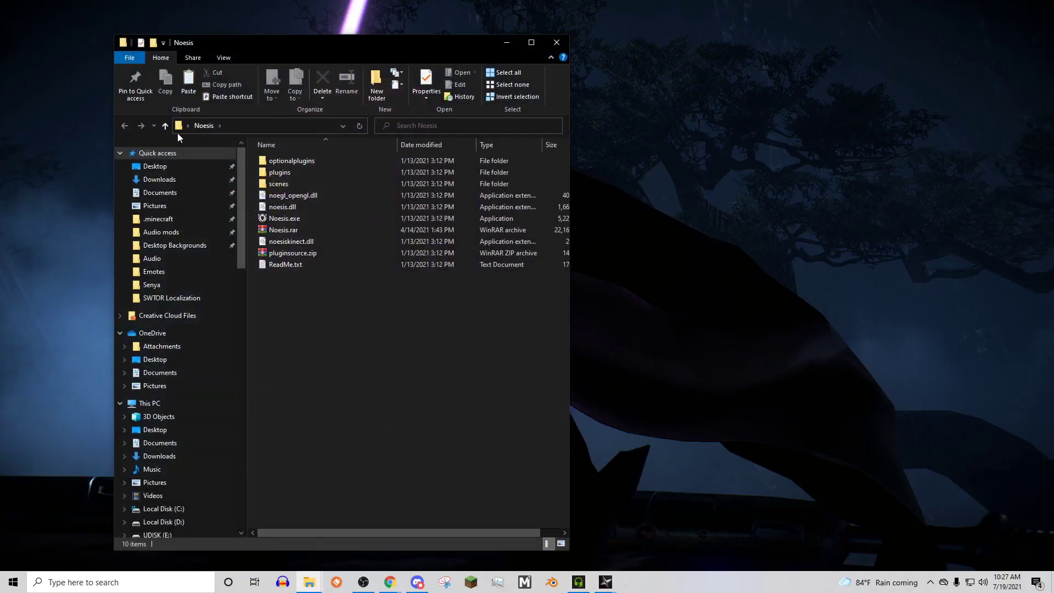
pyautogui.doubleClick(283, 219)
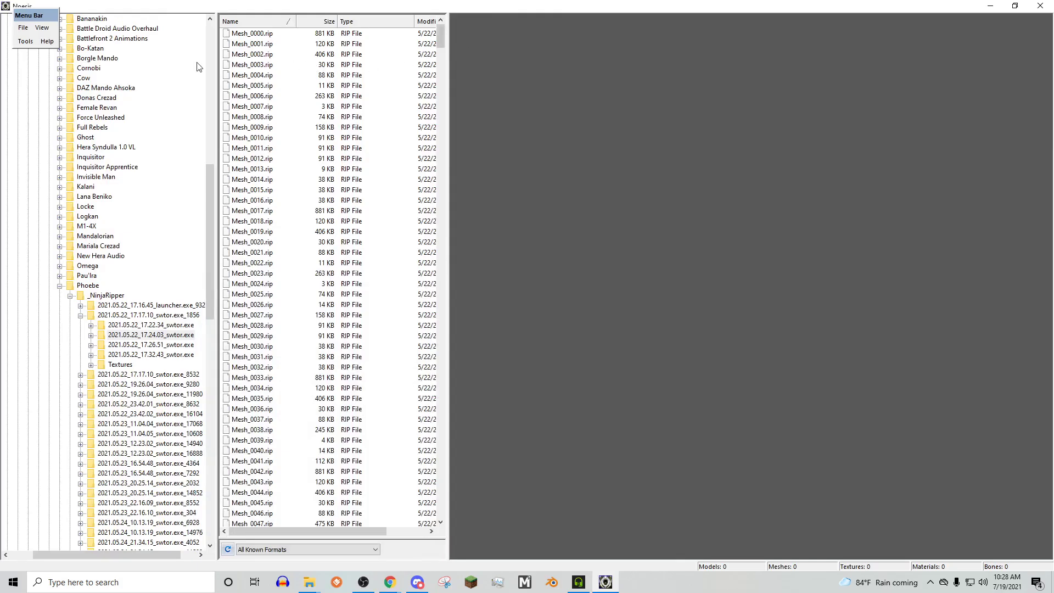
# Collapse the Phoebe folder and open the 2021.07.19_10.26.53_swtor.exe rip folder under Robaku Onslaught skin, _NinjaRipper, 2021.07.19_10.24.44_swtor.exe_7448
pyautogui.click(60, 286)
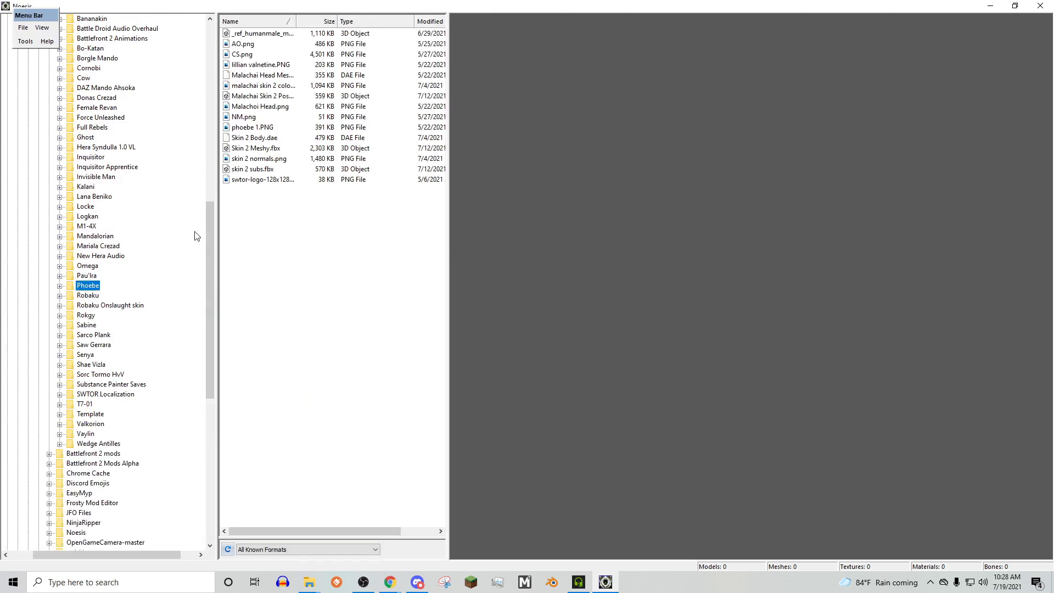
pyautogui.moveTo(210, 276); pyautogui.dragTo(208, 252)
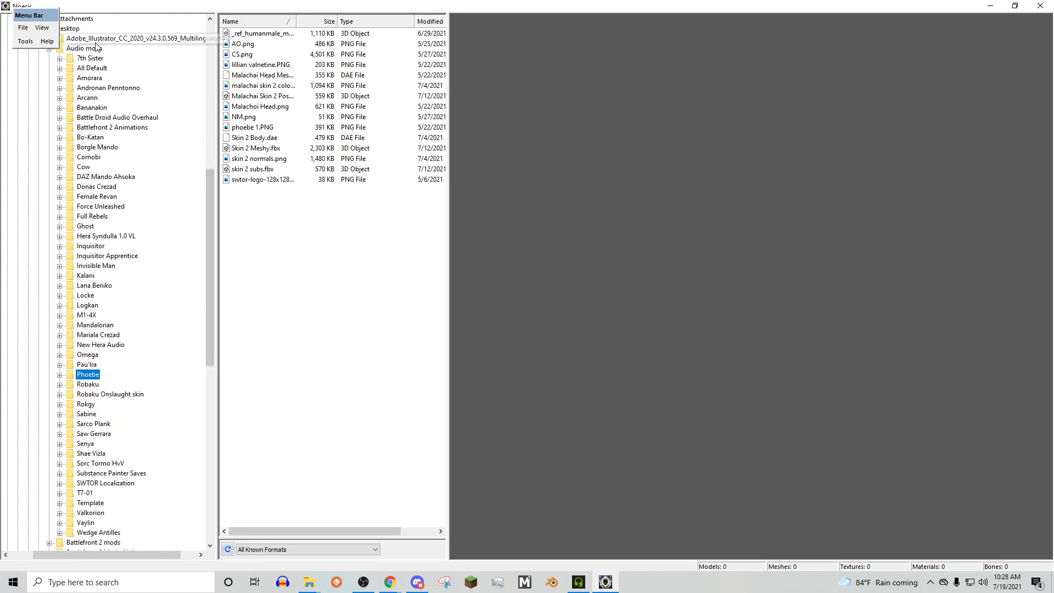
pyautogui.click(59, 394)
pyautogui.click(109, 394)
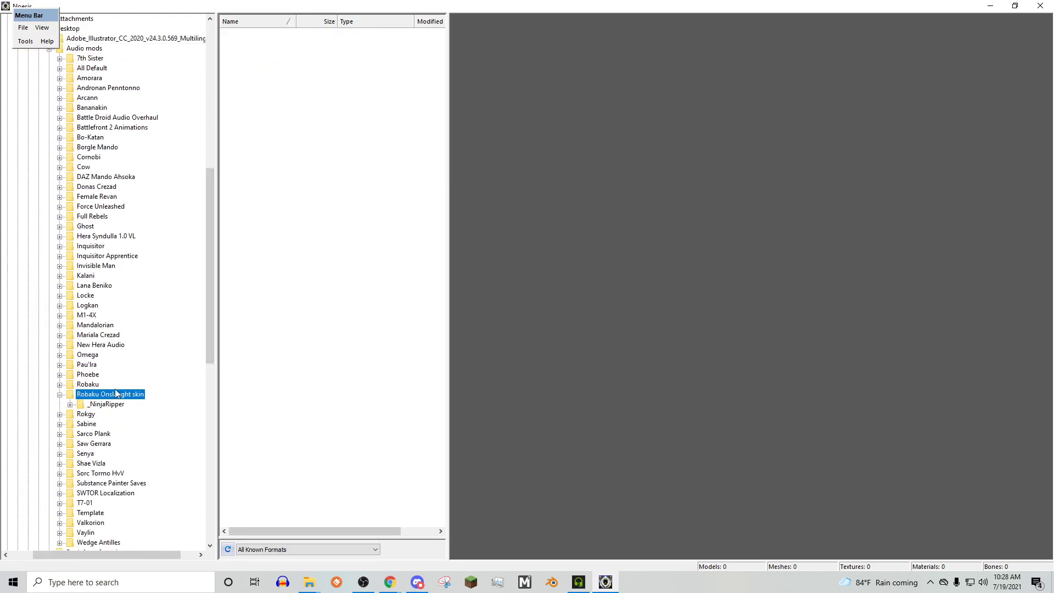
pyautogui.moveTo(210, 332); pyautogui.dragTo(209, 360)
pyautogui.click(70, 325)
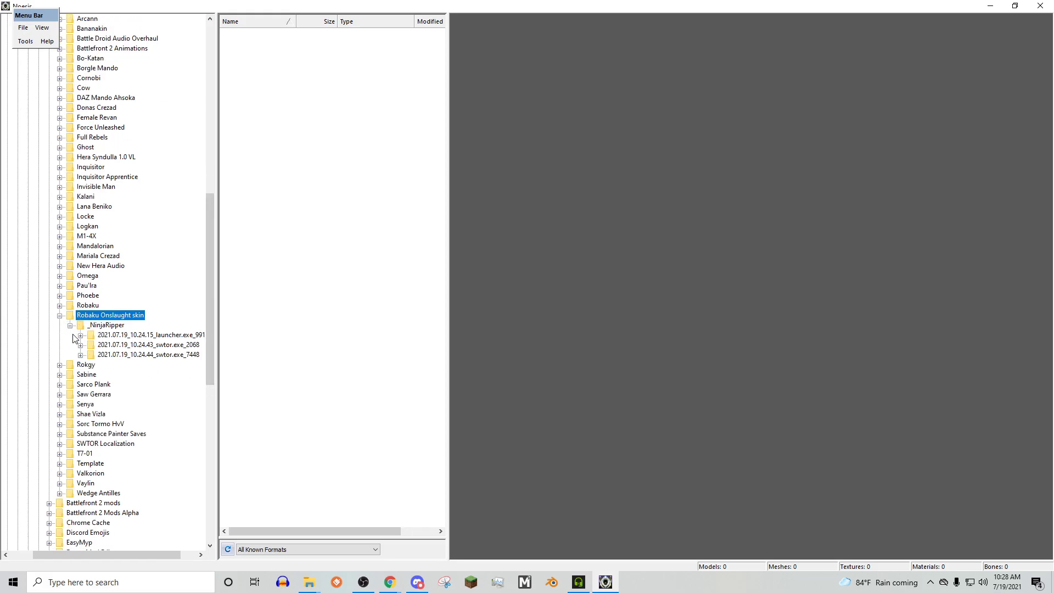
pyautogui.click(80, 355)
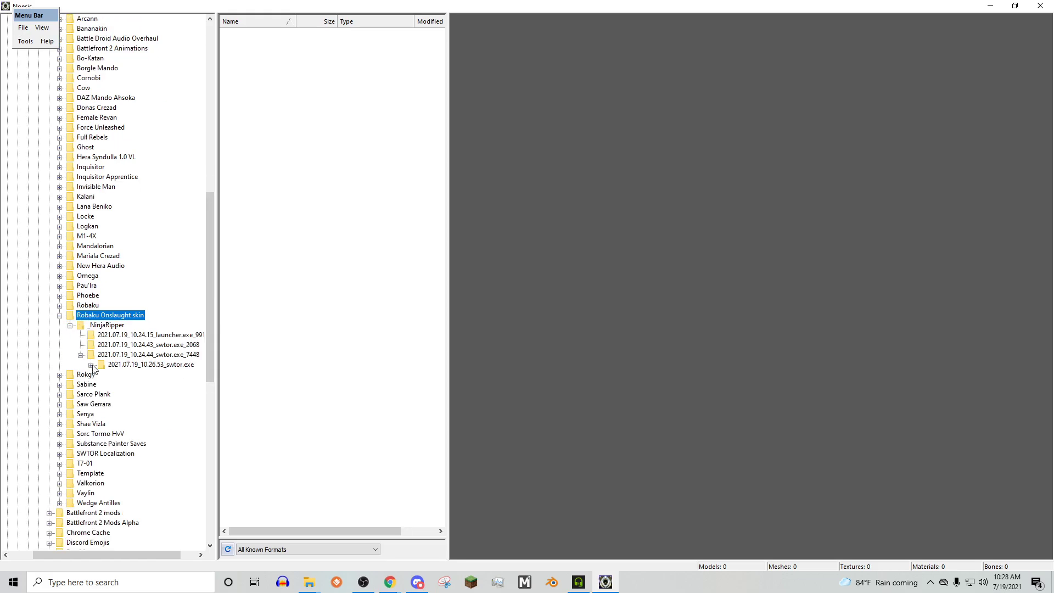
pyautogui.click(116, 365)
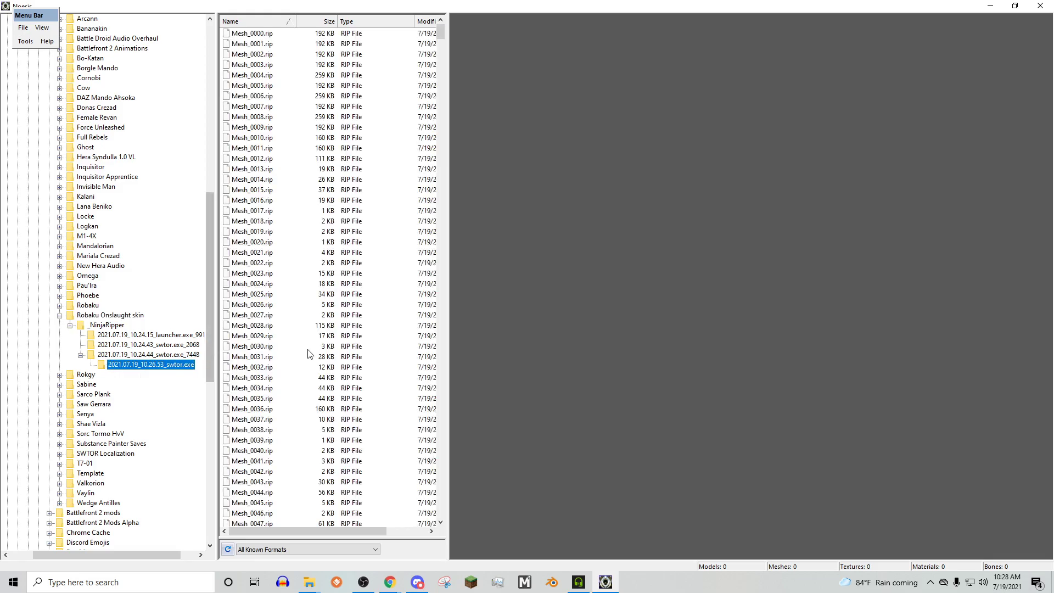
# Sort the ripped files by size, largest first, and preview the Tex_0002_1.dds texture
pyautogui.click(341, 532)
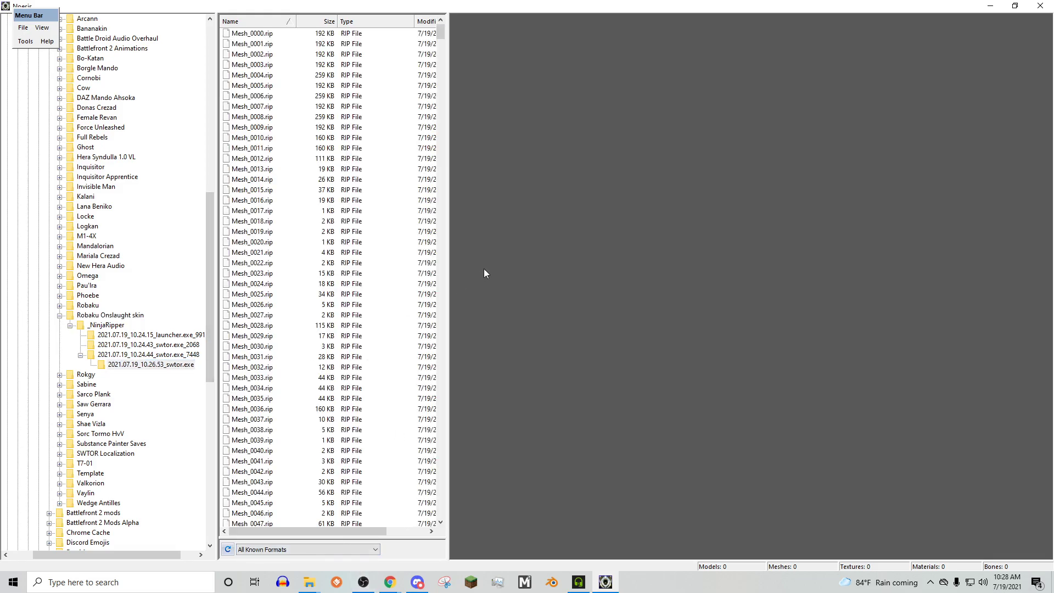
pyautogui.moveTo(441, 33); pyautogui.dragTo(441, 275)
pyautogui.moveTo(460, 145); pyautogui.dragTo(423, 24)
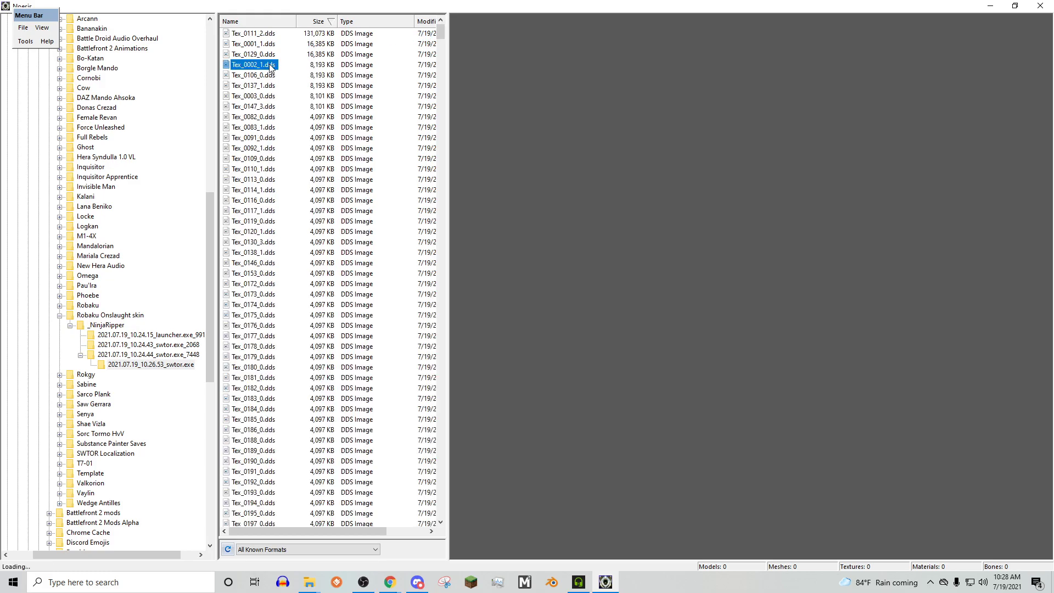
pyautogui.moveTo(729, 210); pyautogui.dragTo(714, 263)
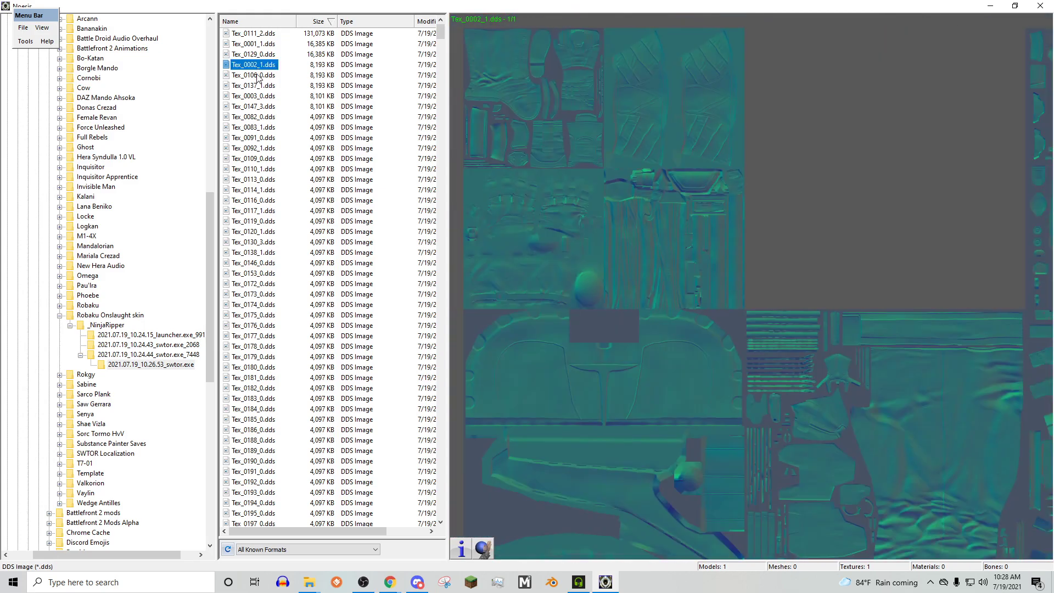
# Preview the Tex_0106_0.dds texture and look over its armor and clothing areas
pyautogui.click(254, 75)
pyautogui.click(260, 67)
pyautogui.click(261, 77)
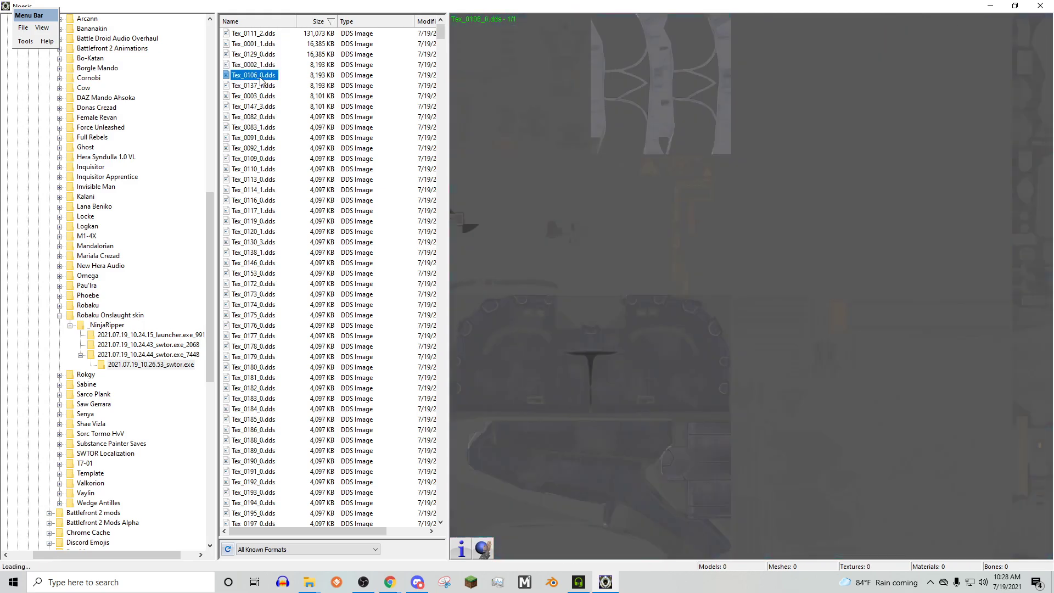
pyautogui.moveTo(754, 279); pyautogui.dragTo(750, 286)
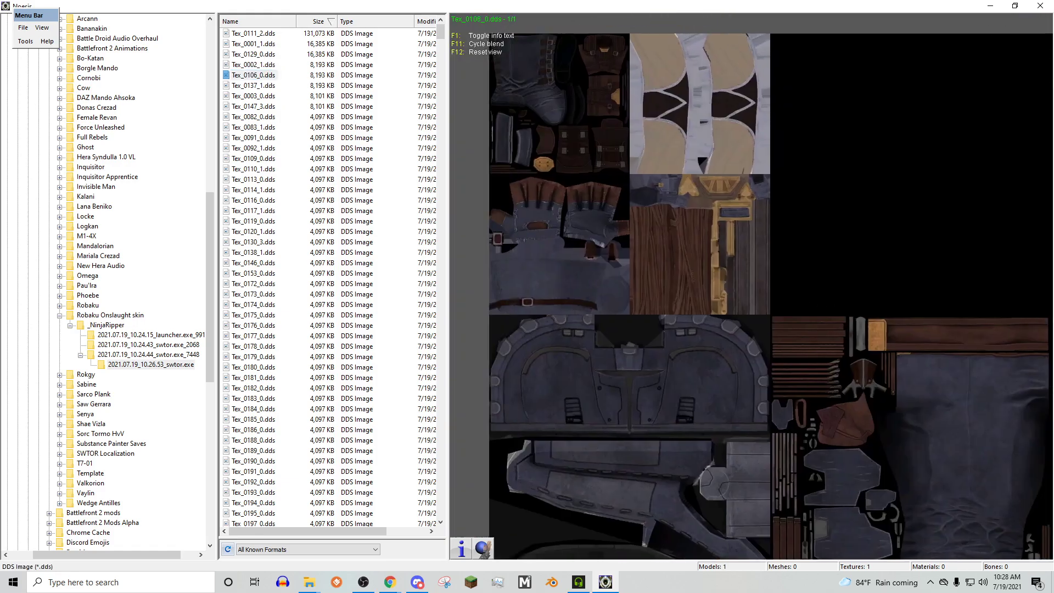
pyautogui.moveTo(751, 286); pyautogui.dragTo(455, 286)
pyautogui.moveTo(966, 314); pyautogui.dragTo(763, 297)
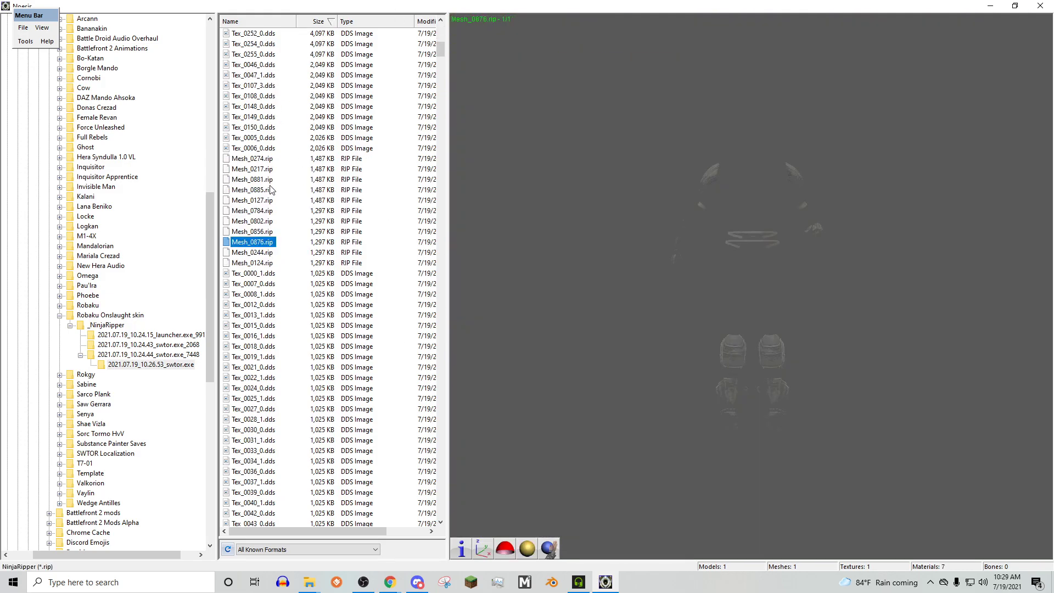
# Preview the 1,487 KB meshes Mesh_0127.rip and Mesh_0881.rip, and open Mesh_0274.rip facing front for export
pyautogui.doubleClick(268, 190)
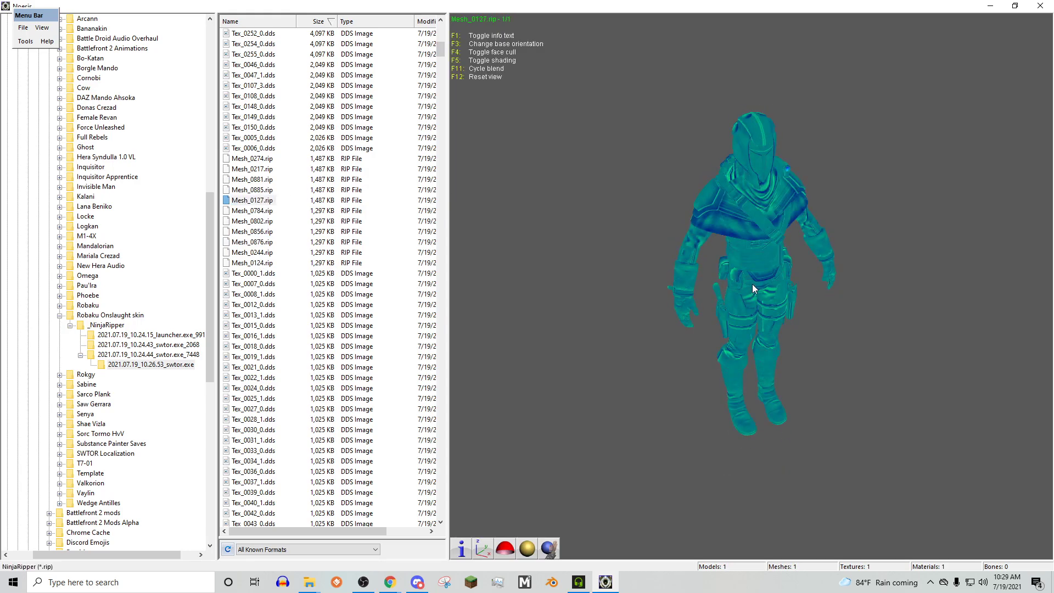
pyautogui.click(254, 180)
pyautogui.click(252, 158)
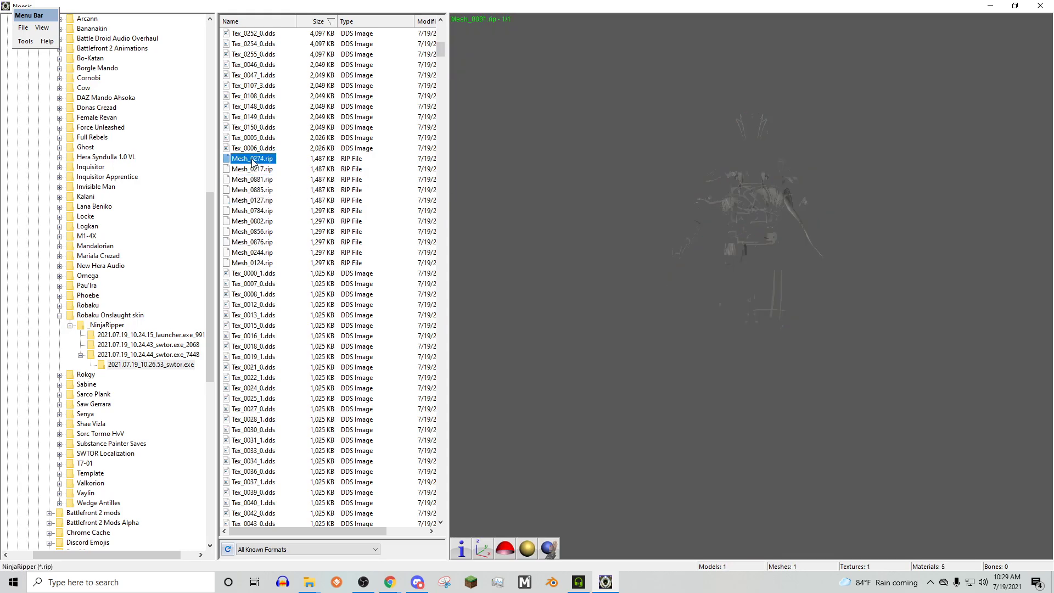
pyautogui.moveTo(646, 272); pyautogui.dragTo(566, 272)
pyautogui.press('F11')
pyautogui.moveTo(708, 274); pyautogui.dragTo(755, 287)
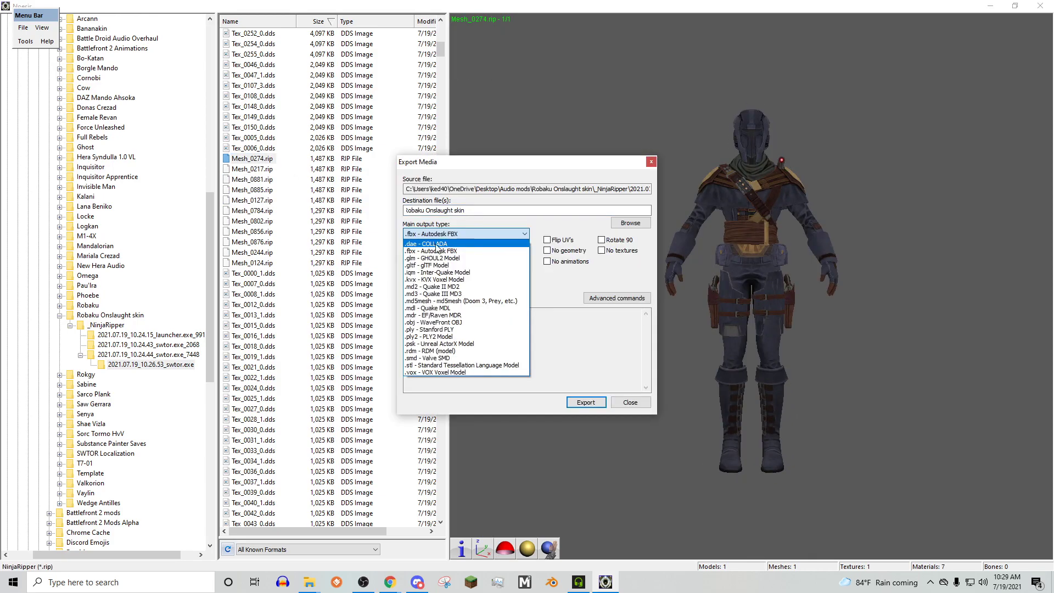
# Export Mesh_0274.rip as .dae - COLLADA to the Audio mods folder under the name Robaku Onslaught skin
pyautogui.click(417, 244)
pyautogui.click(434, 234)
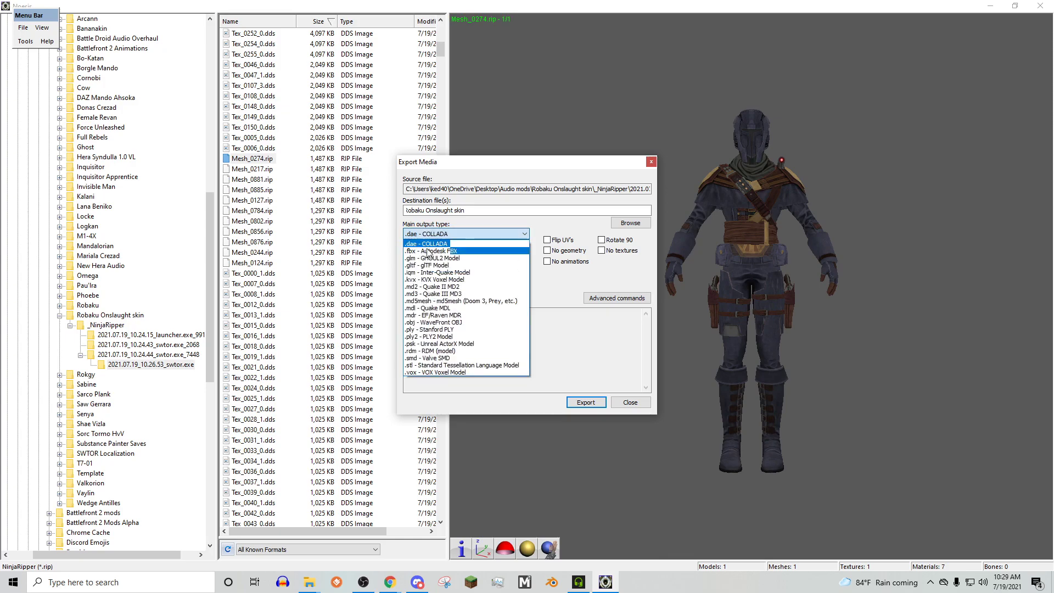
pyautogui.click(420, 243)
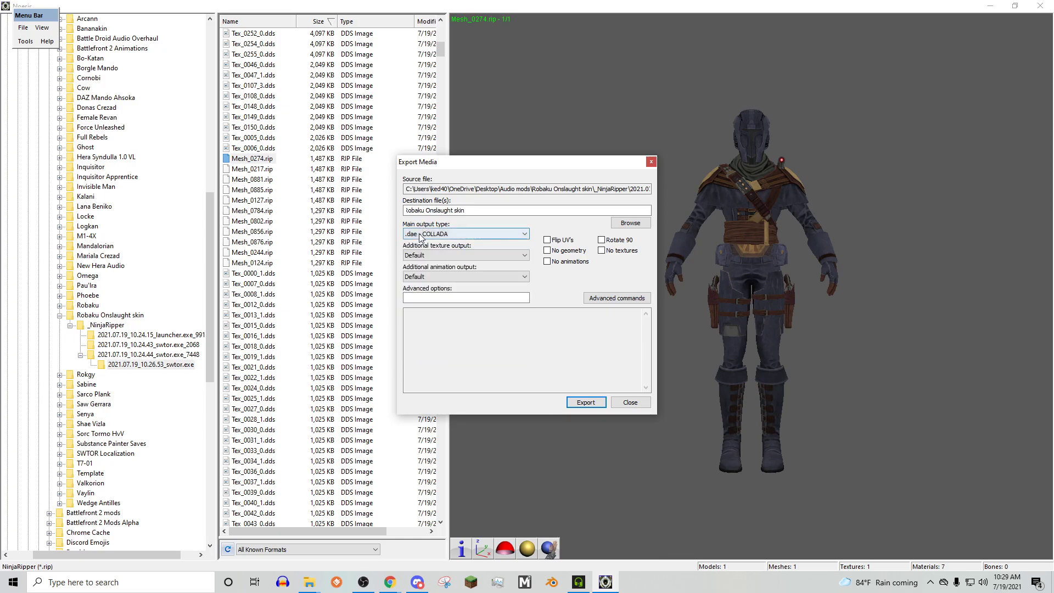
pyautogui.click(420, 233)
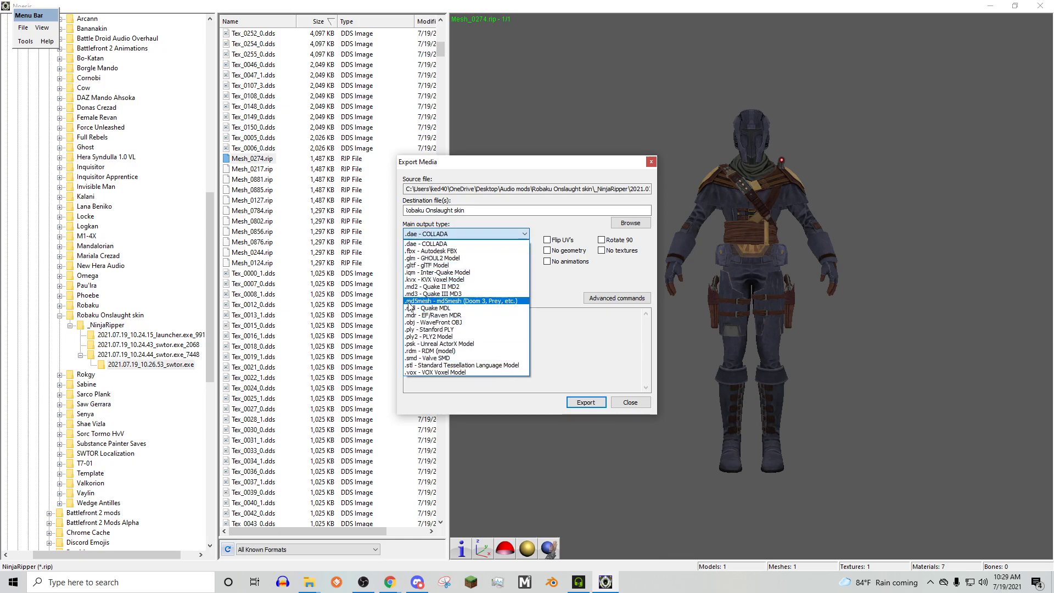
pyautogui.click(425, 243)
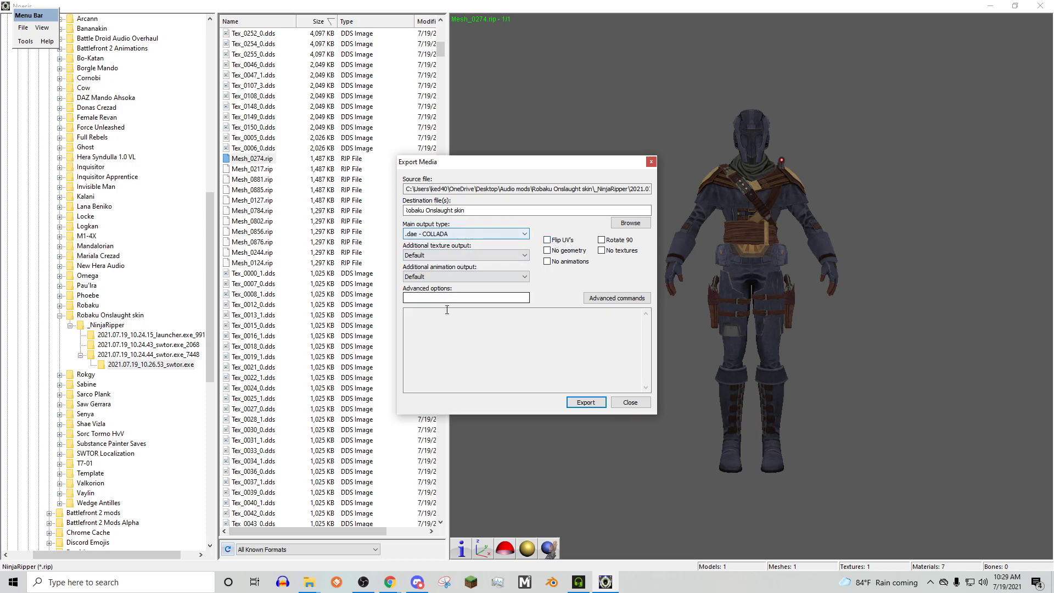
pyautogui.click(584, 403)
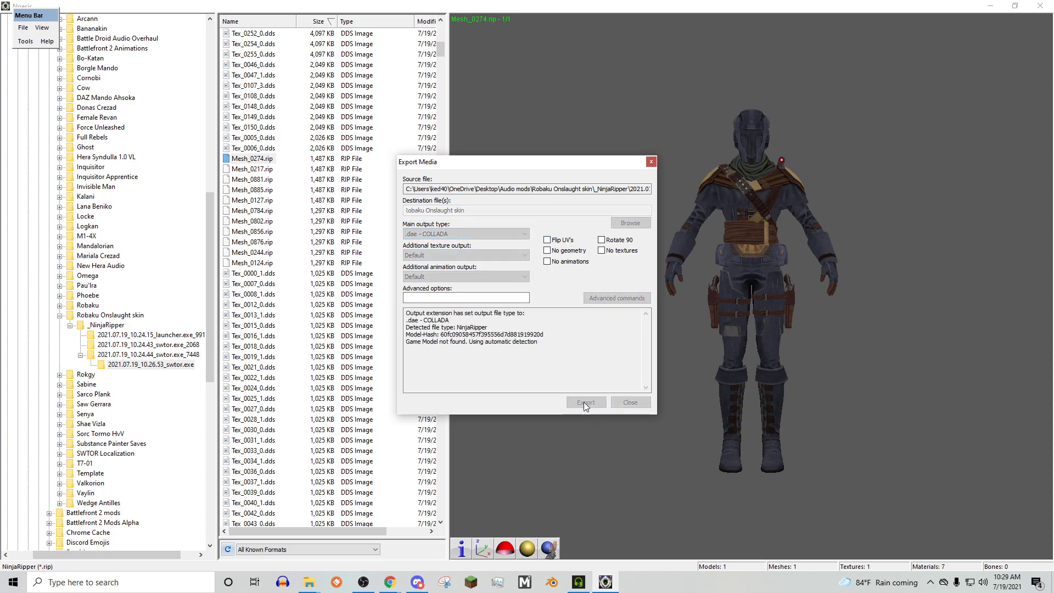
pyautogui.click(533, 306)
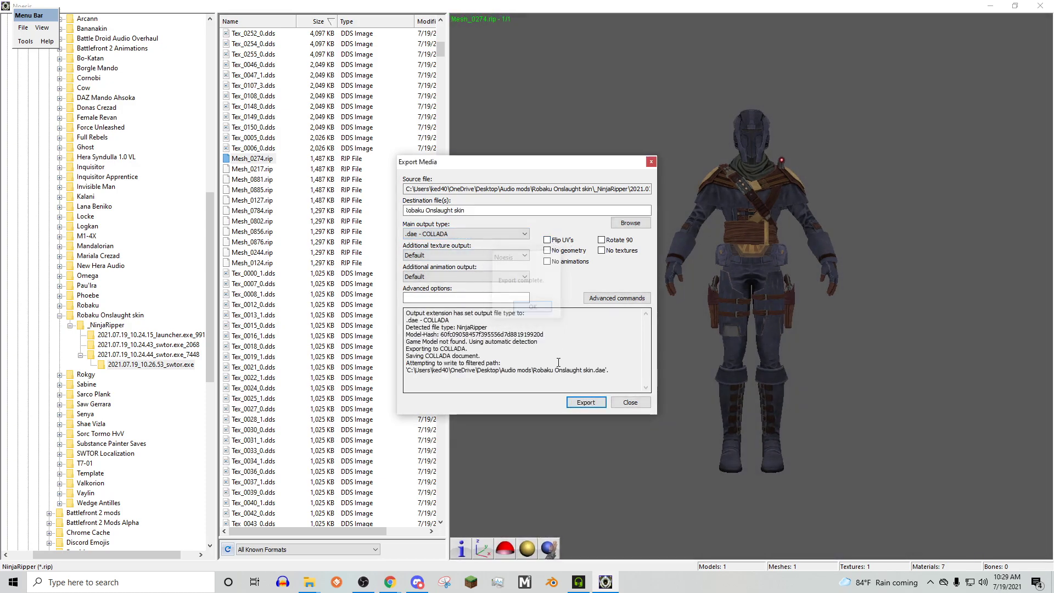
pyautogui.click(630, 402)
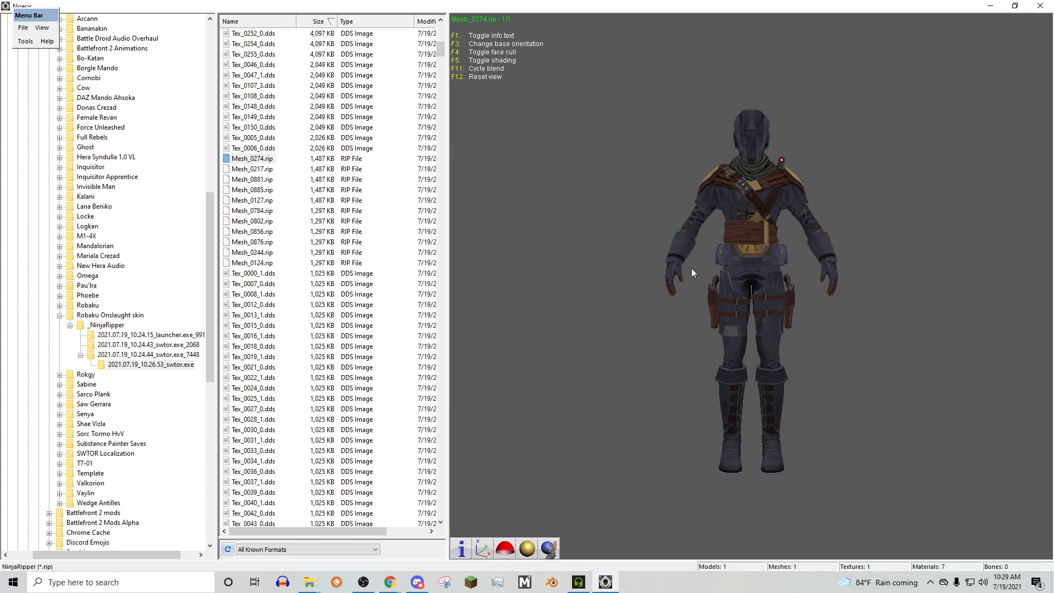
# Inspect the character's back and export Mesh_0274.rip as .fbx - Autodesk FBX, clearing the default destination path
pyautogui.moveTo(691, 269); pyautogui.dragTo(933, 267)
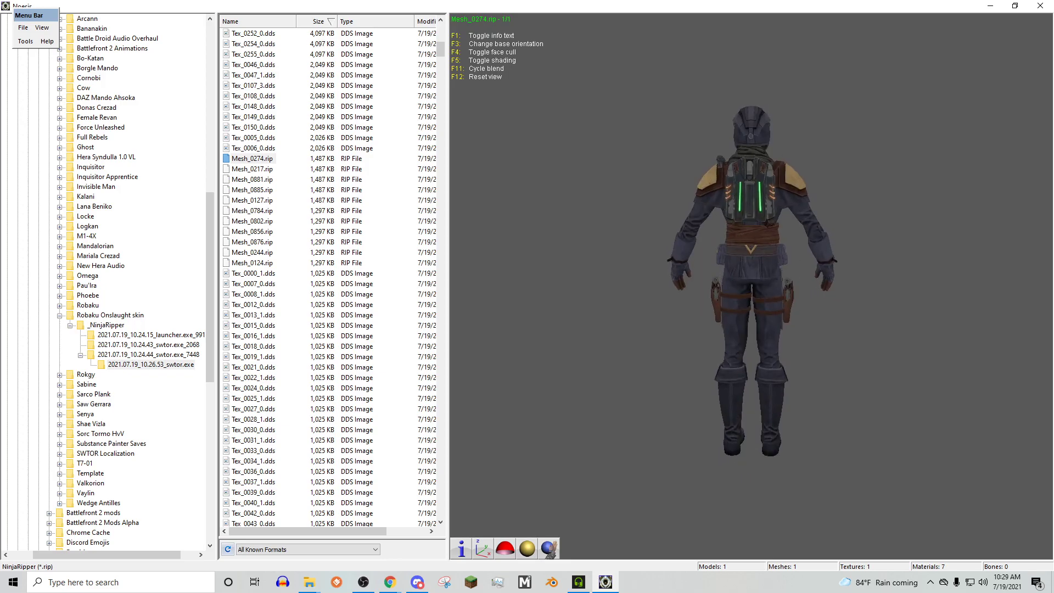
pyautogui.scroll(6, 856, 268)
pyautogui.moveTo(856, 268); pyautogui.dragTo(658, 247)
pyautogui.scroll(-10, 757, 267)
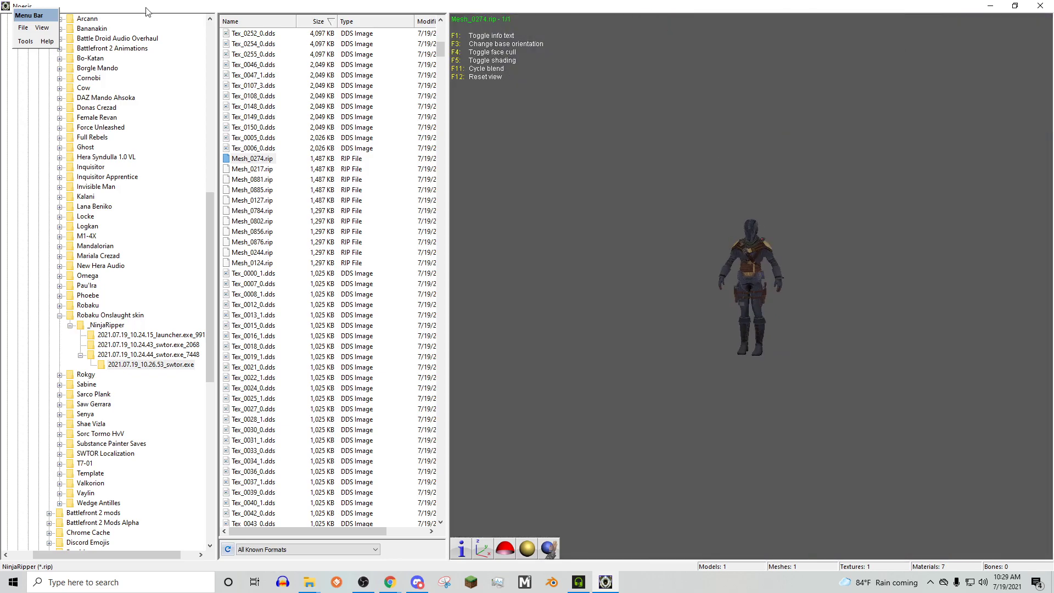
pyautogui.click(26, 27)
pyautogui.click(32, 47)
pyautogui.click(429, 234)
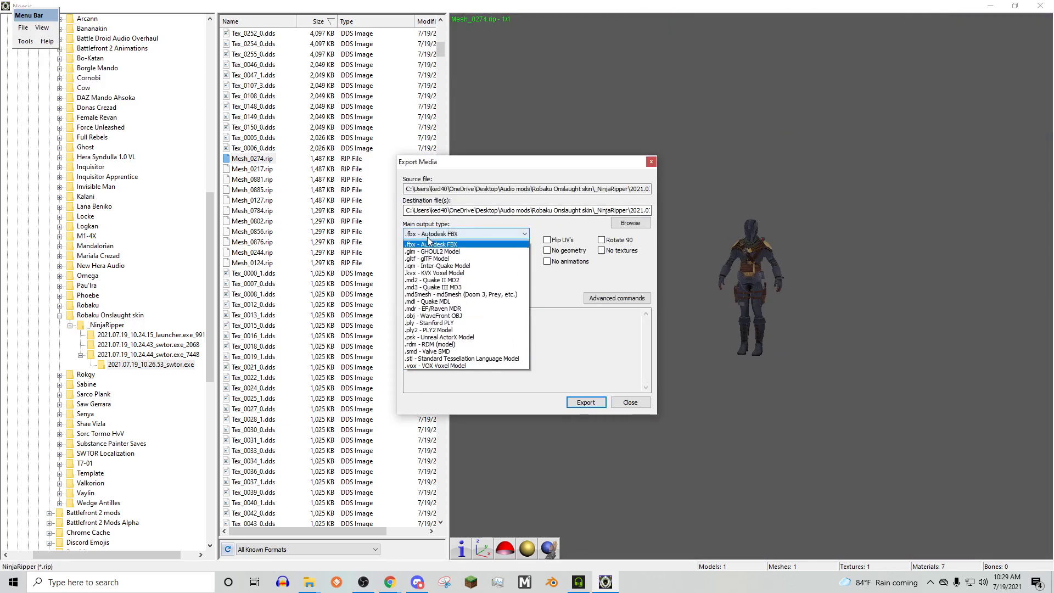
pyautogui.click(429, 243)
pyautogui.click(593, 211)
pyautogui.hotkey('shift', 'End')
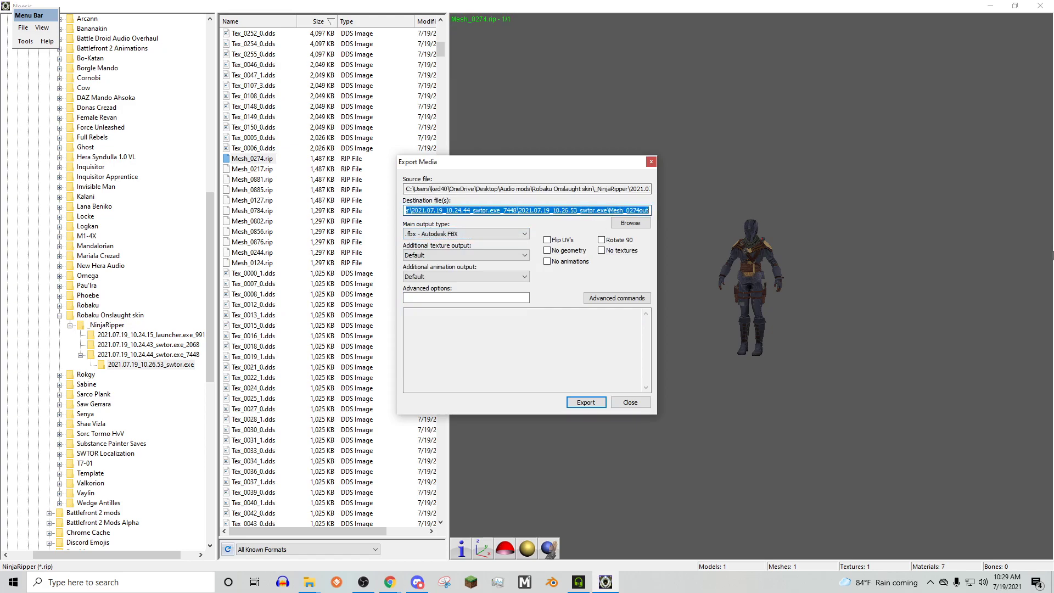
pyautogui.press('Delete')
pyautogui.click(602, 402)
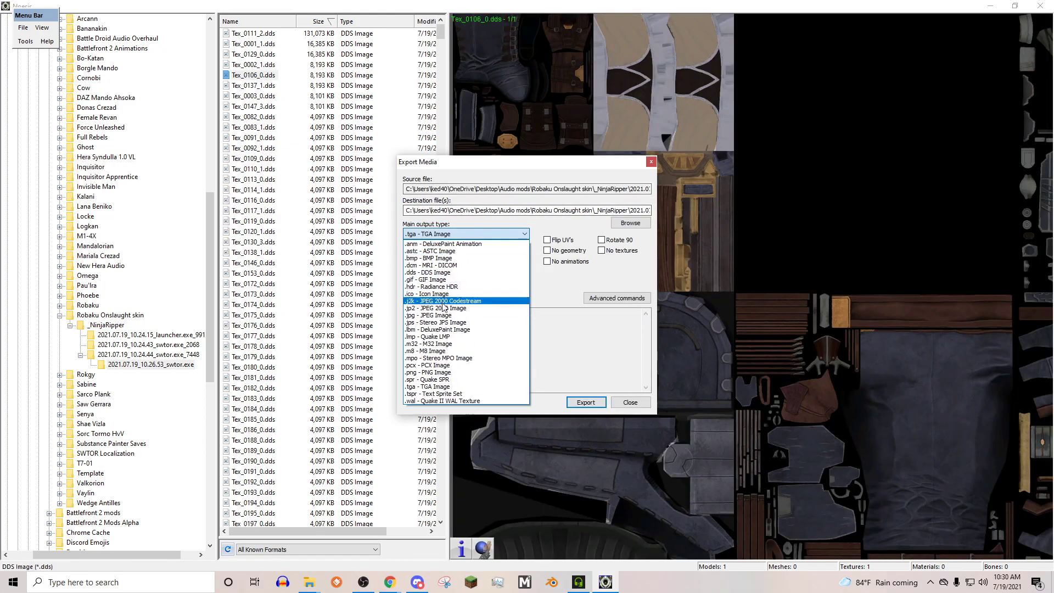
# Set the export type of texture Tex_0106_0.dds to .png - PNG Image and select its whole destination path
pyautogui.click(417, 372)
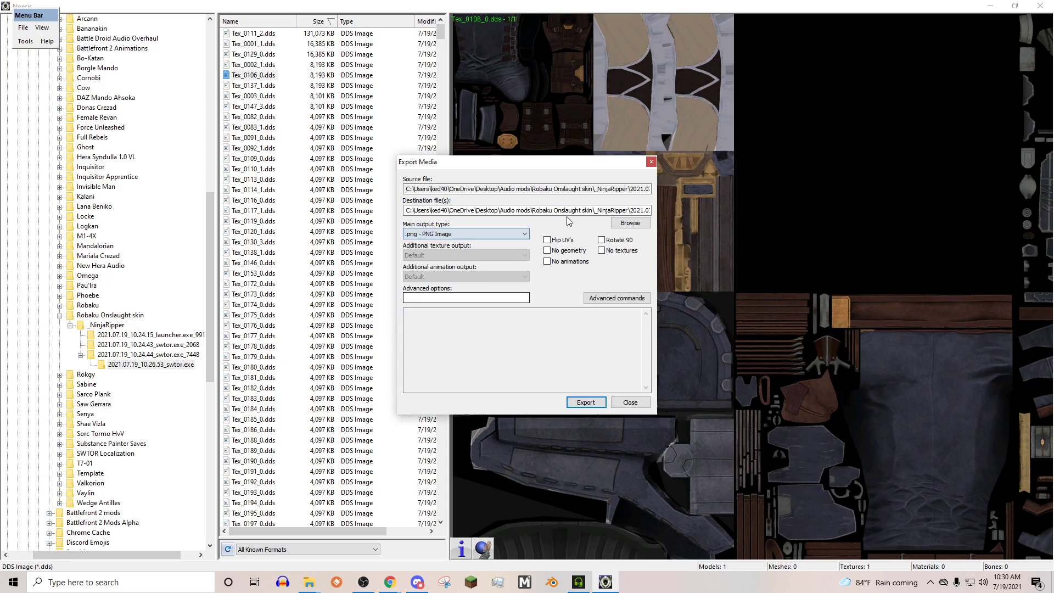
pyautogui.click(595, 210)
pyautogui.hotkey('shift', 'End')
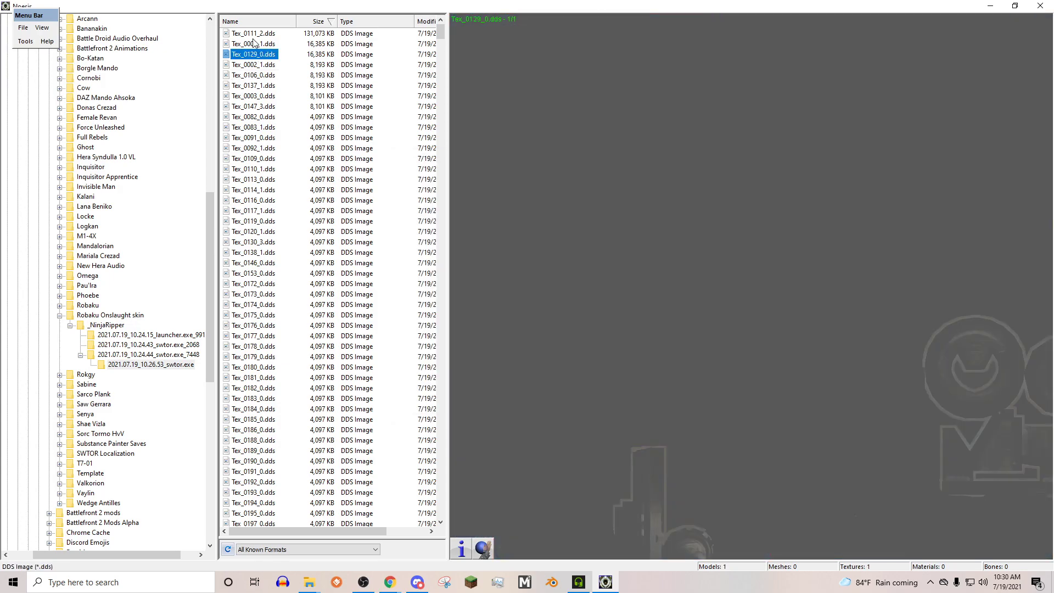
# Preview the Tex_0001_1.dds texture and reopen the character mesh Mesh_0274.rip
pyautogui.doubleClick(253, 42)
pyautogui.click(254, 437)
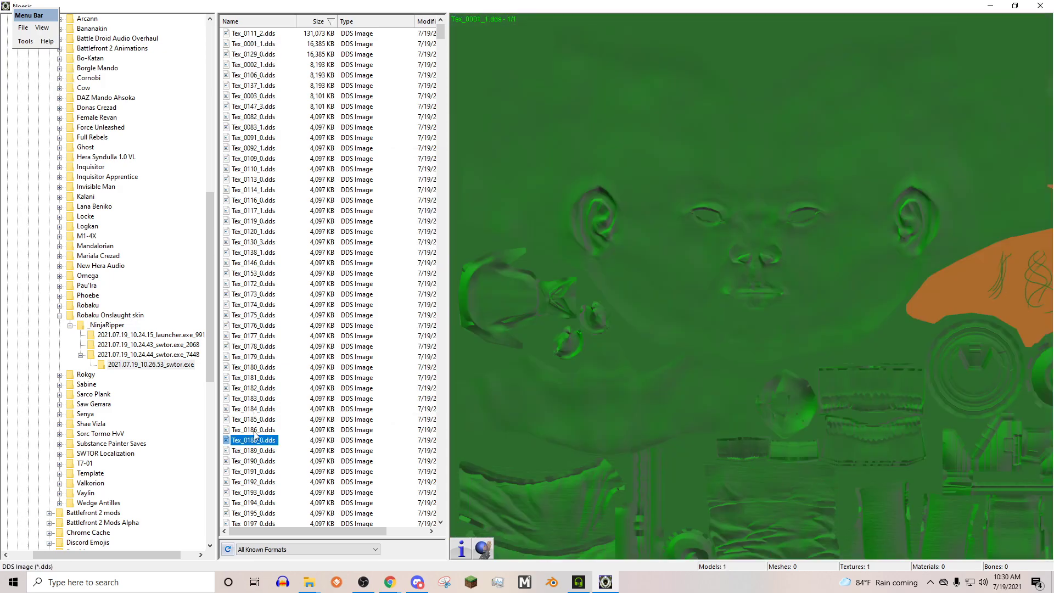
pyautogui.scroll(-15, 255, 437)
pyautogui.doubleClick(264, 138)
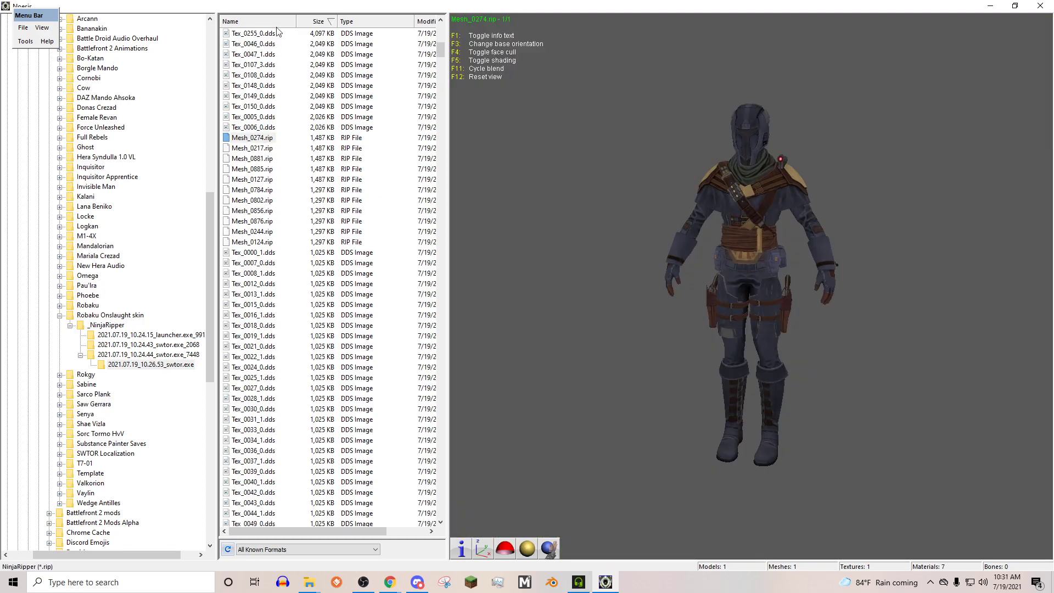
# Sort the files by name and preview the meshes next to Mesh_0274.rip, Mesh_0275.rip and Mesh_0273.rip
pyautogui.click(246, 22)
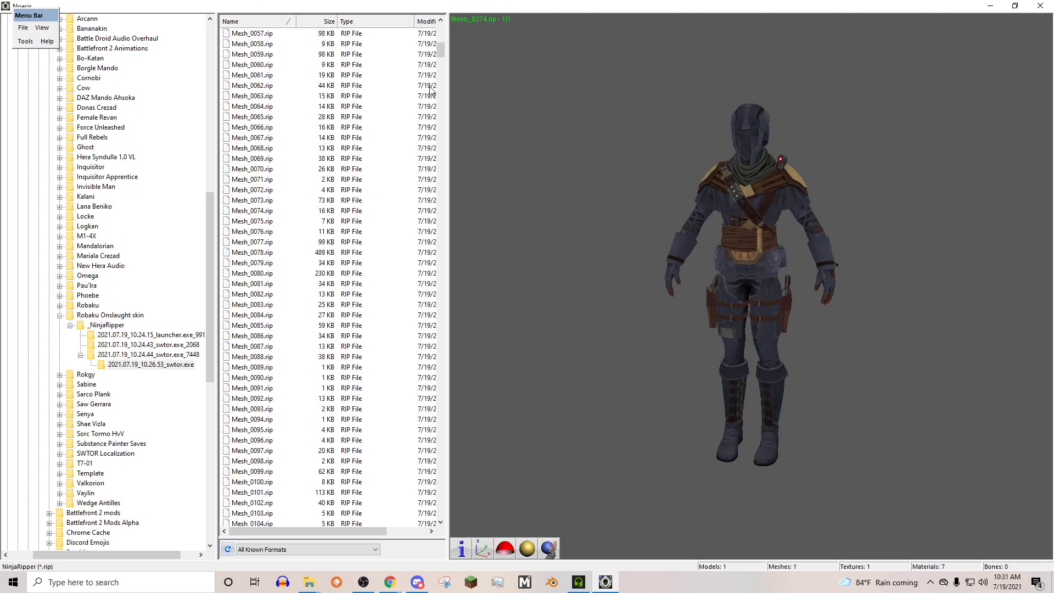
pyautogui.moveTo(440, 49); pyautogui.dragTo(440, 108)
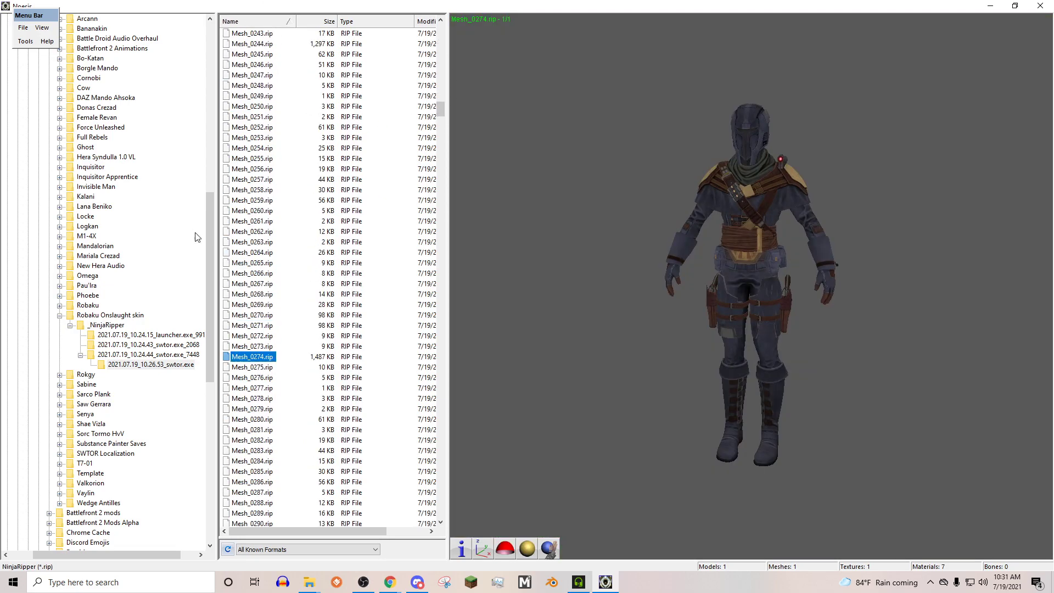
pyautogui.click(268, 368)
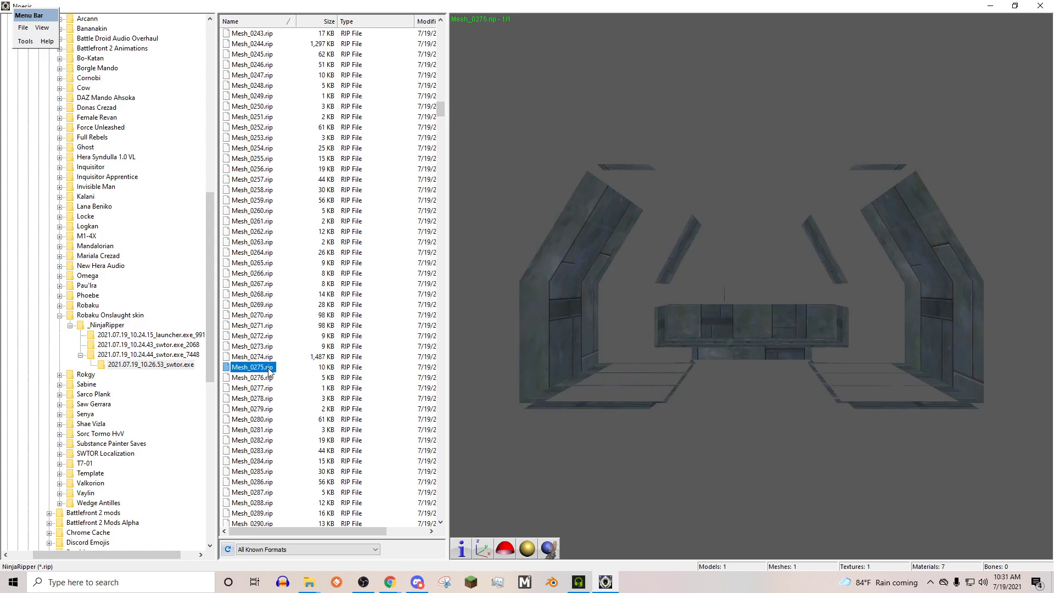
pyautogui.click(268, 356)
pyautogui.click(264, 347)
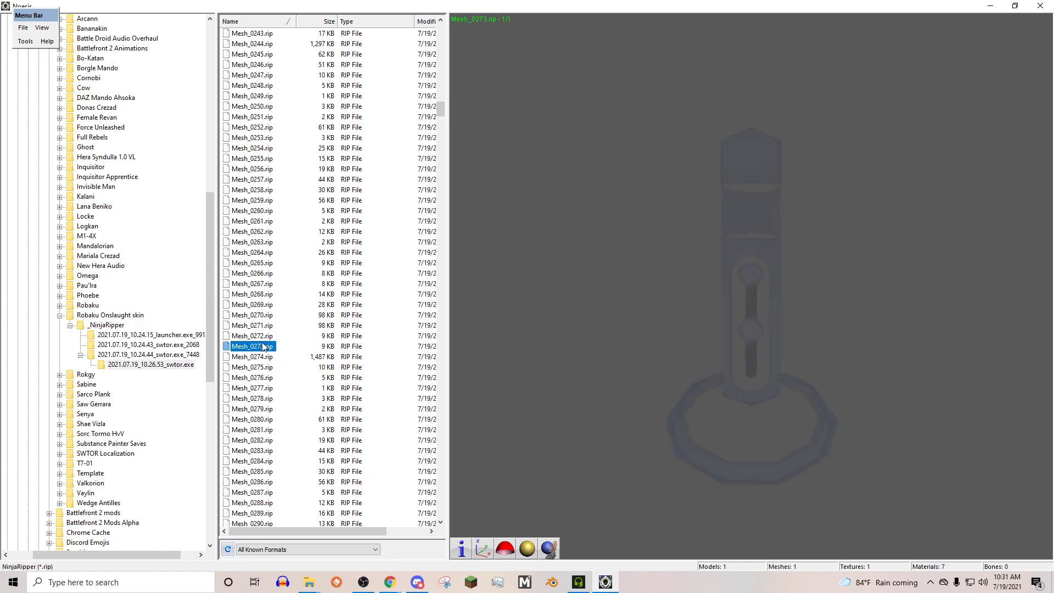
# Inspect Mesh_0273.rip and Mesh_0271.rip, cycle the blend mode for the gun mesh Mesh_0271.rip, and start its export from the preview
pyautogui.moveTo(783, 344)
pyautogui.mouseDown()
pyautogui.moveTo(846, 349)
pyautogui.moveTo(801, 346)
pyautogui.mouseUp()
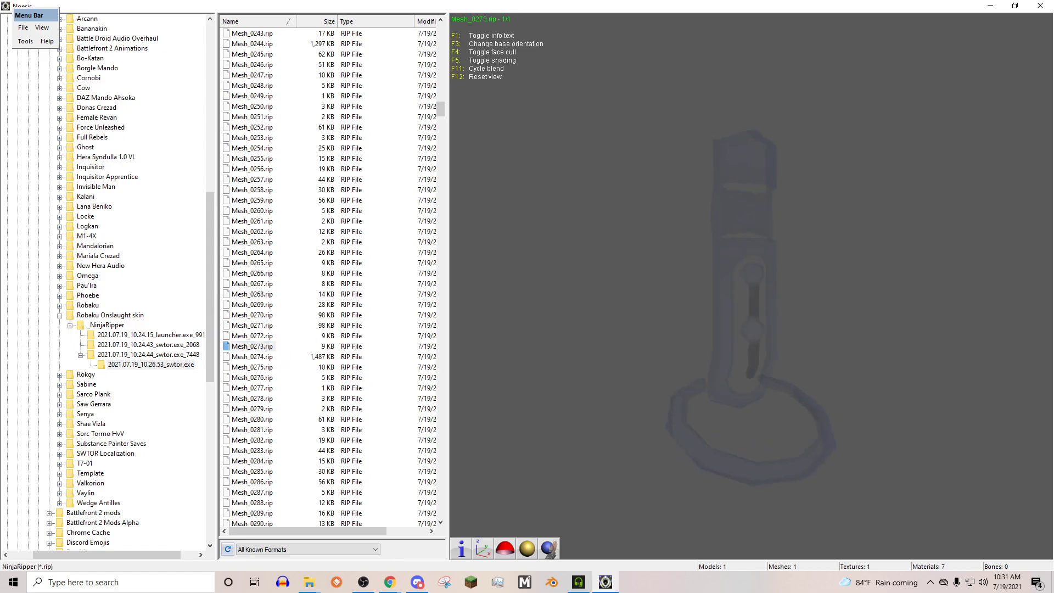
pyautogui.click(247, 326)
pyautogui.moveTo(553, 320); pyautogui.dragTo(571, 320)
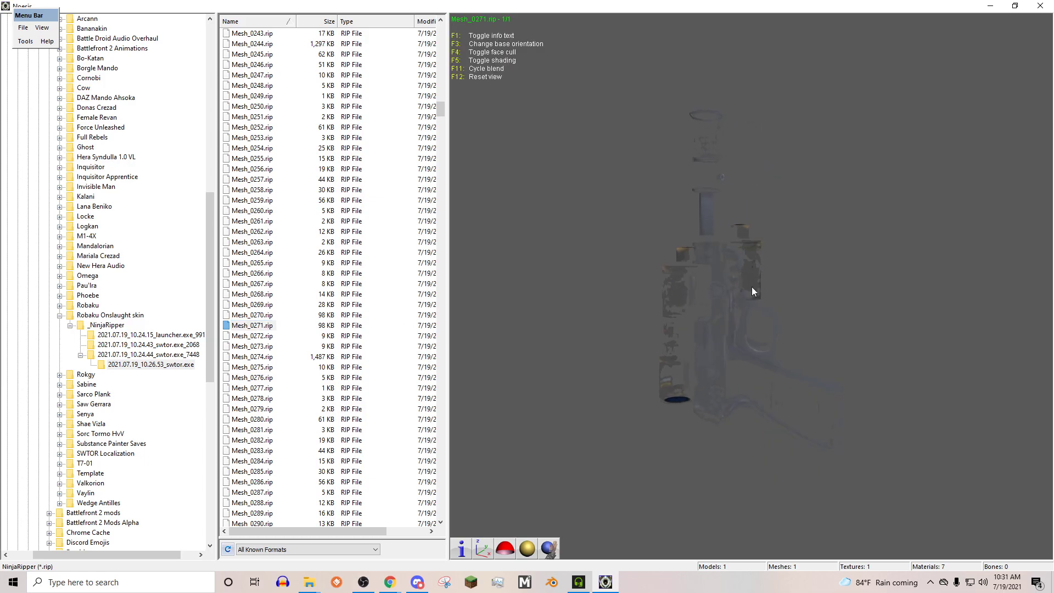
pyautogui.press('F11')
pyautogui.moveTo(758, 279); pyautogui.dragTo(785, 279)
pyautogui.click(23, 27)
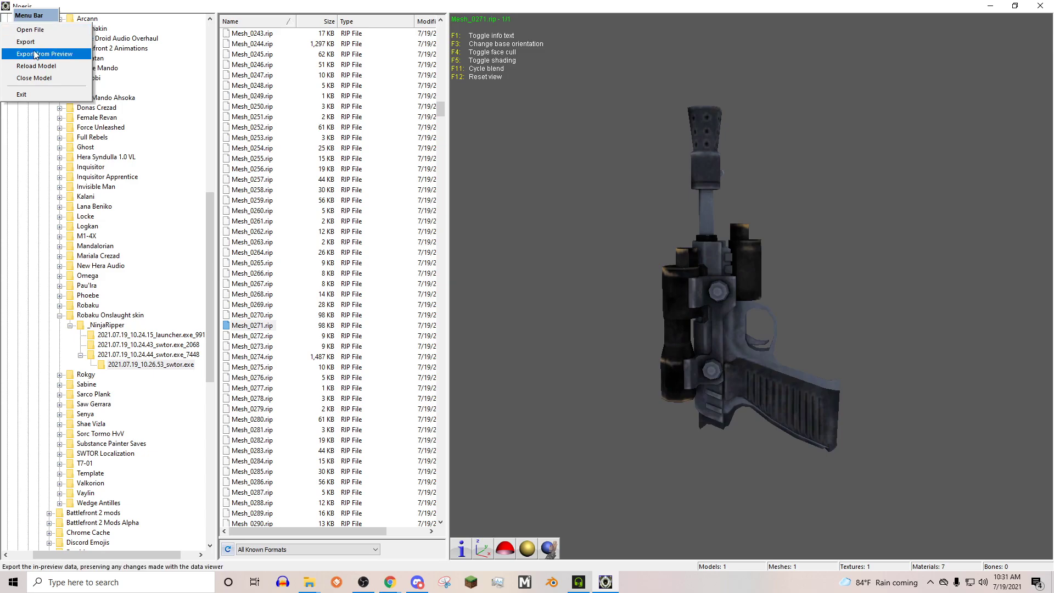
pyautogui.click(33, 52)
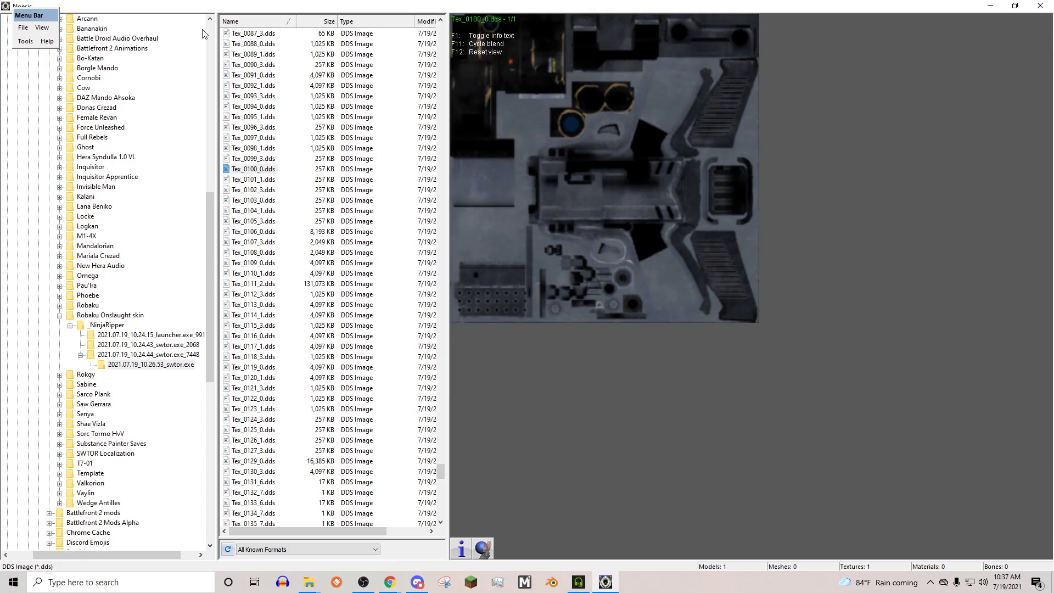
# Start exporting the gun texture Tex_0100_0.dds from the preview and choose its main output type
pyautogui.click(22, 28)
pyautogui.click(33, 51)
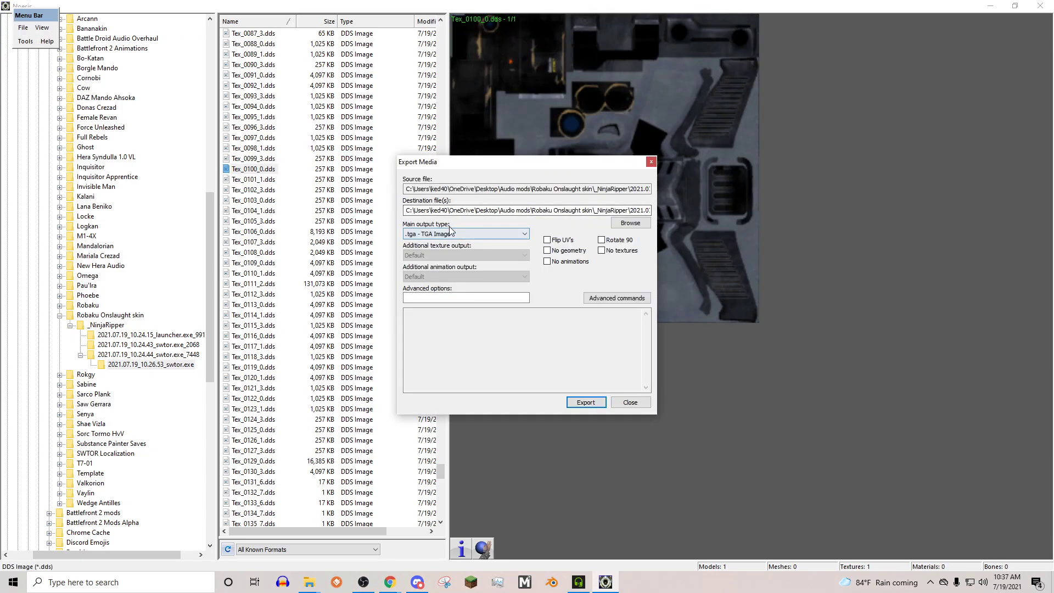
pyautogui.click(450, 234)
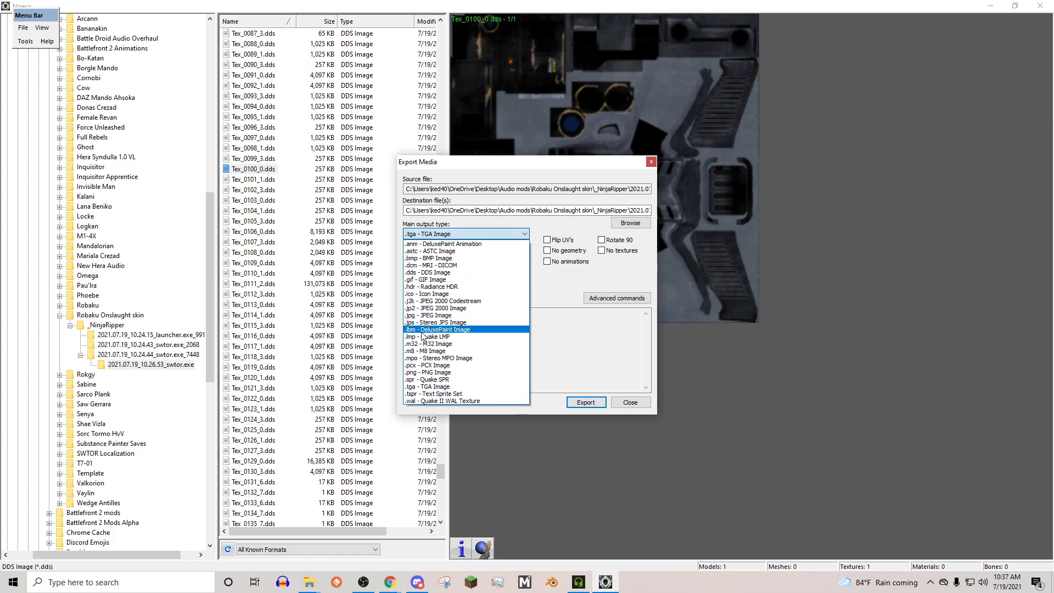
pyautogui.click(417, 379)
pyautogui.click(432, 235)
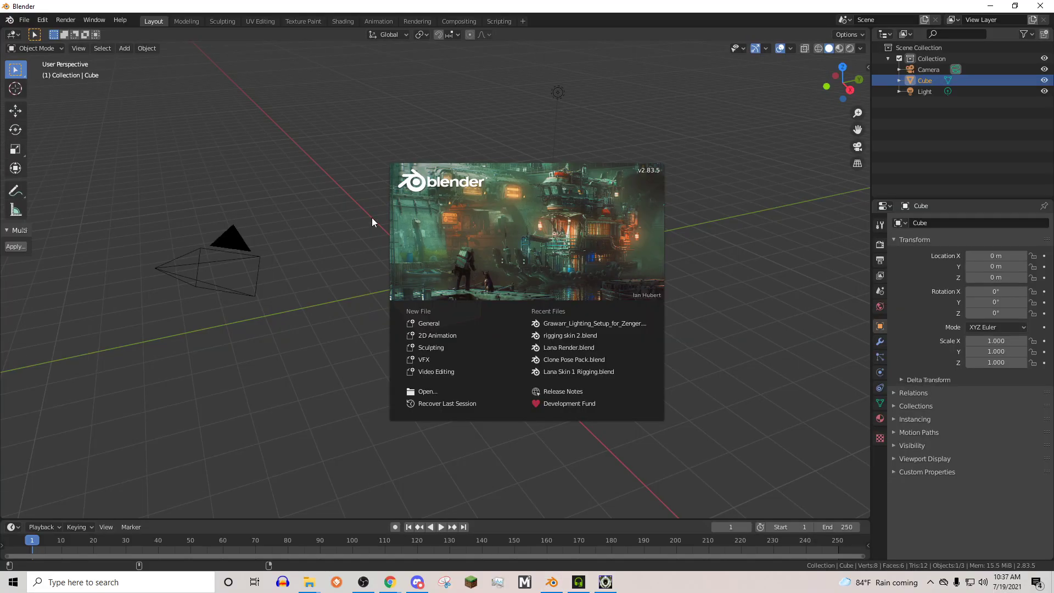
# Switch to Blender and clear the default camera, cube and light from the scene
pyautogui.click(409, 94)
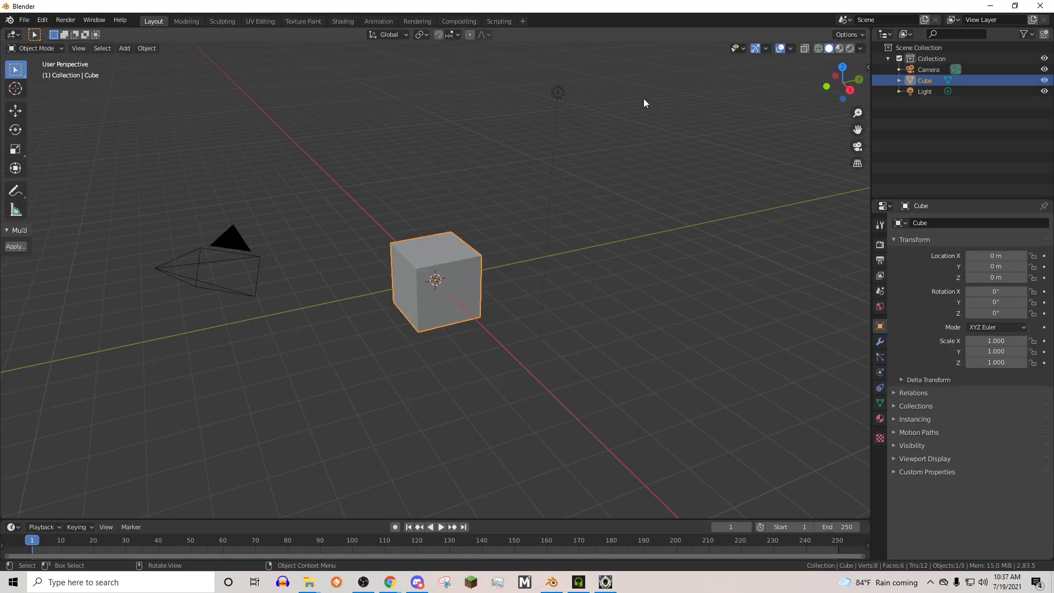
pyautogui.click(925, 91)
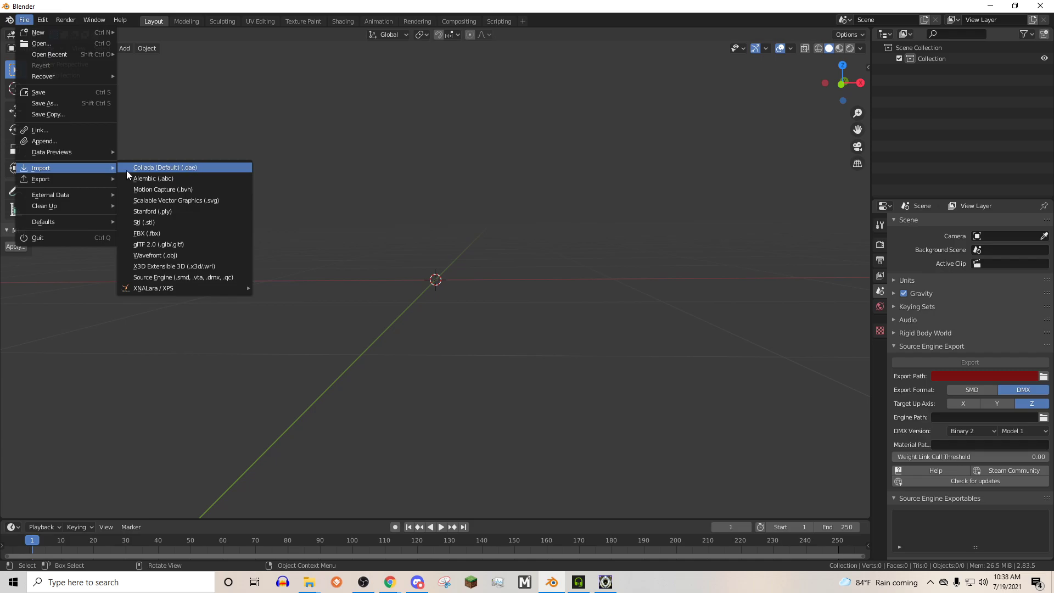
# Import the .fbx file from the Robaku Onslaught skin folder
pyautogui.click(147, 233)
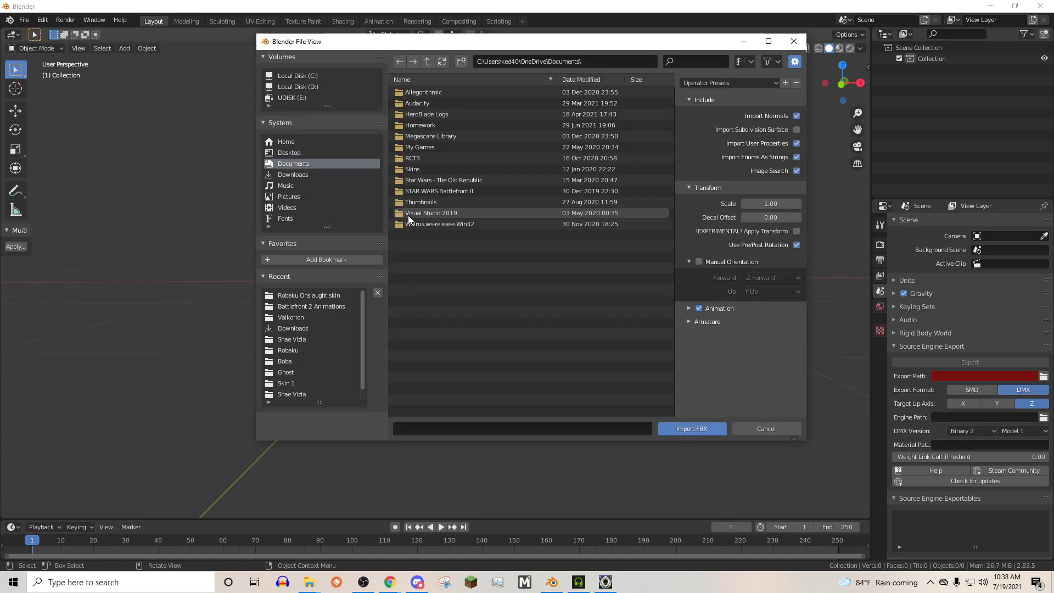
pyautogui.click(325, 290)
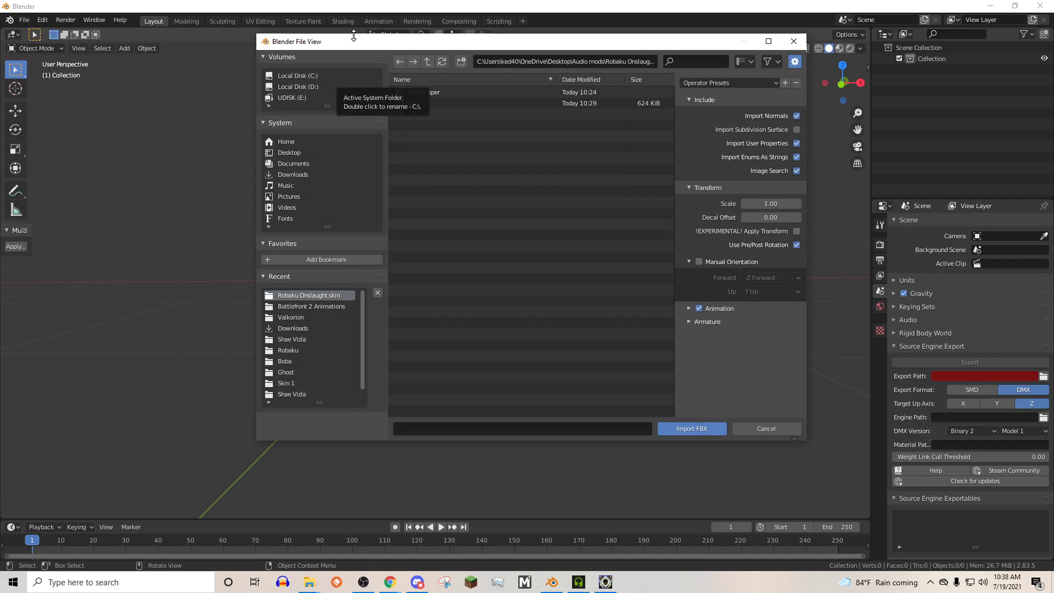
pyautogui.moveTo(324, 39); pyautogui.dragTo(238, 35)
pyautogui.click(341, 99)
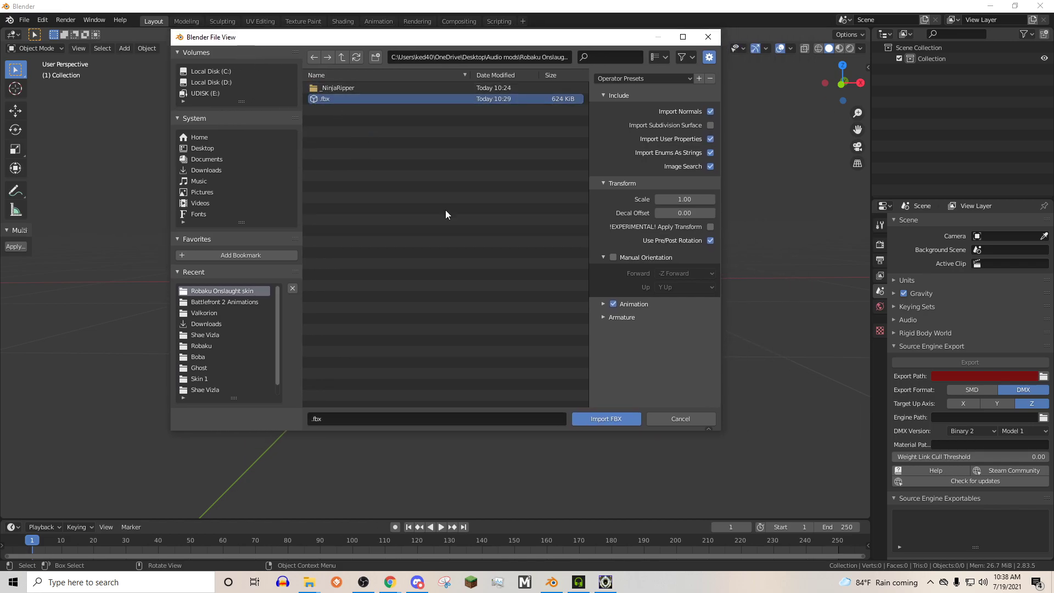
pyautogui.press('Return')
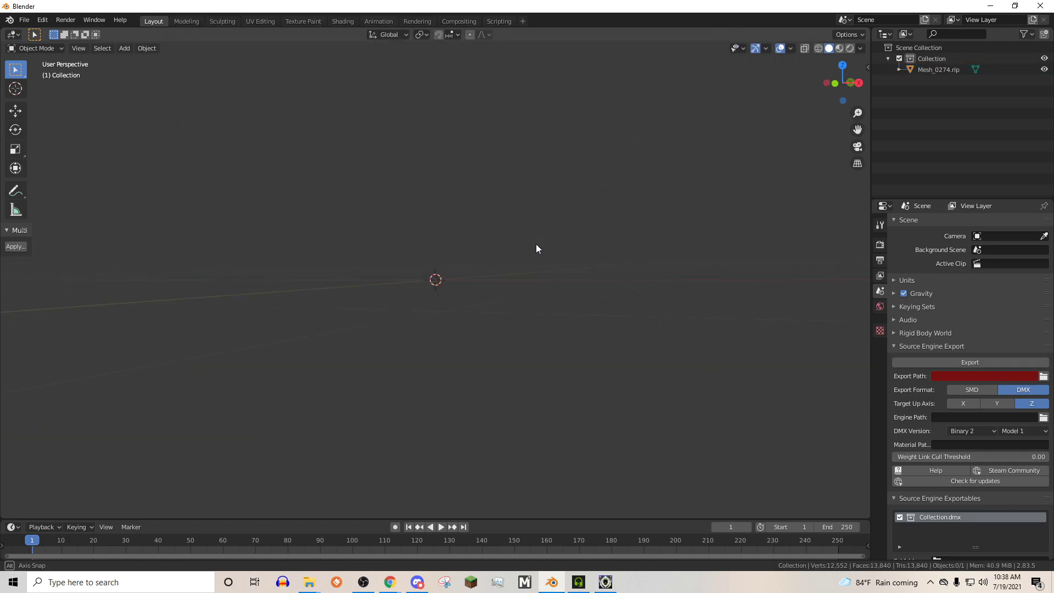
pyautogui.moveTo(551, 248)
pyautogui.mouseDown(button='middle')
pyautogui.moveTo(559, 272)
pyautogui.moveTo(563, 254)
pyautogui.mouseUp(button='middle')
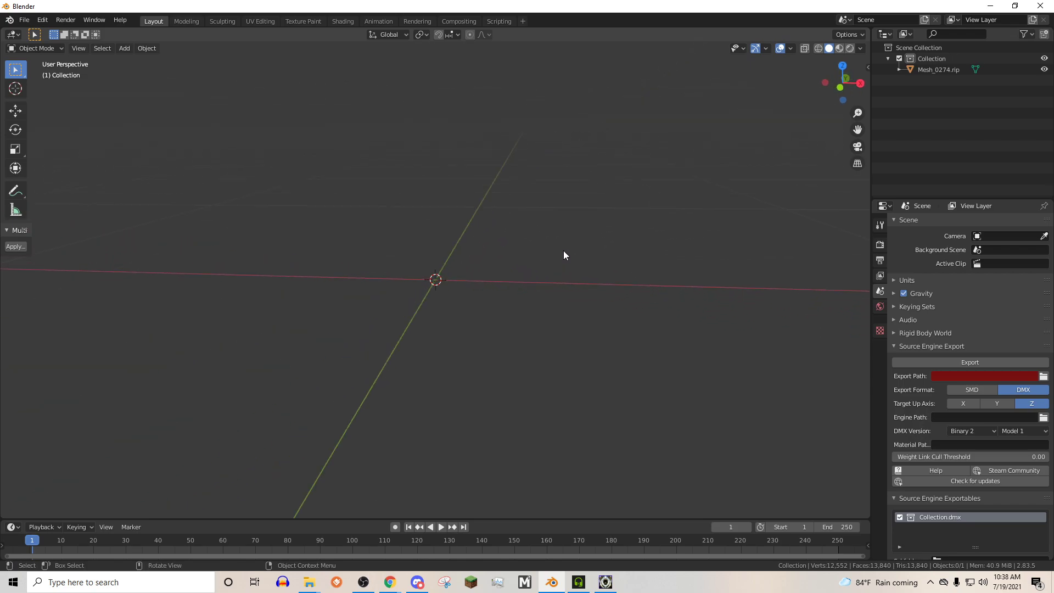
# Set the scale of the imported Mesh_0274.rip to 1 on the X, Y and Z axes
pyautogui.click(940, 70)
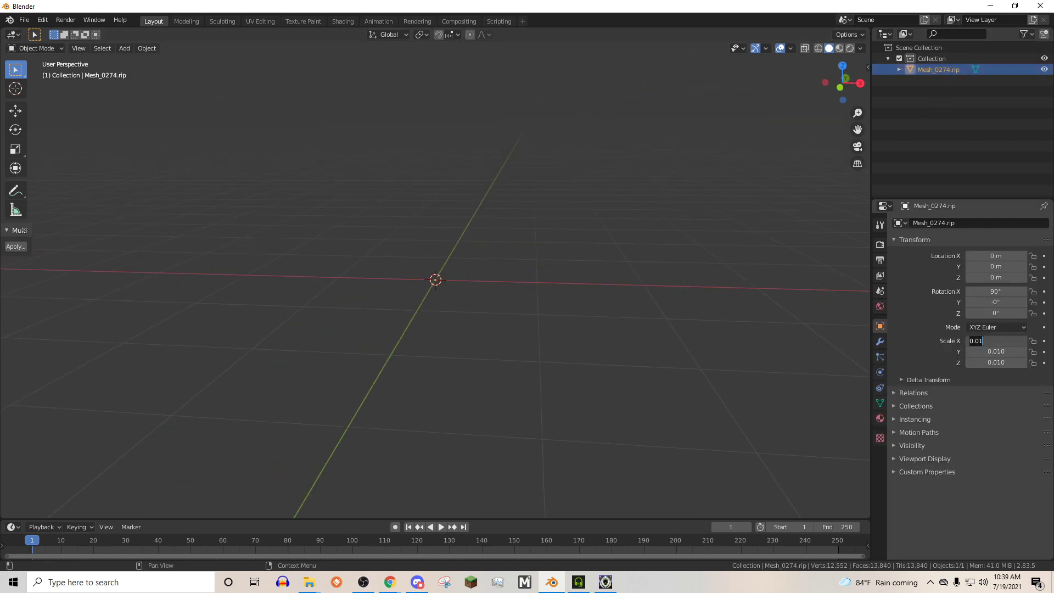
pyautogui.click(713, 281)
pyautogui.click(667, 253)
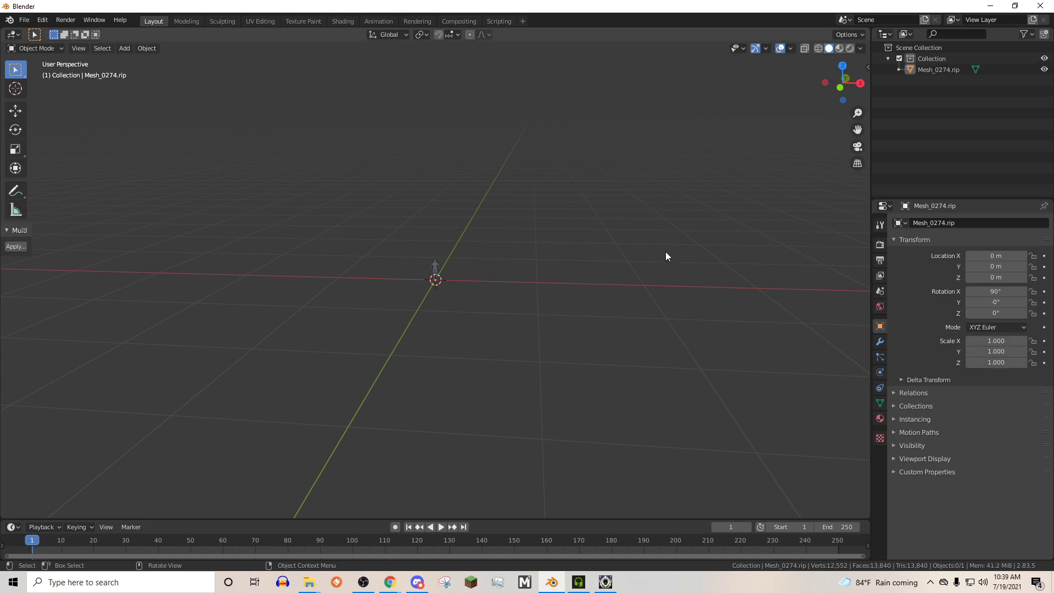
pyautogui.scroll(13, 662, 248)
pyautogui.scroll(-6, 659, 245)
# Enlarge Mesh_0274.rip by setting its X, Y and Z scale to 10
pyautogui.write('1')
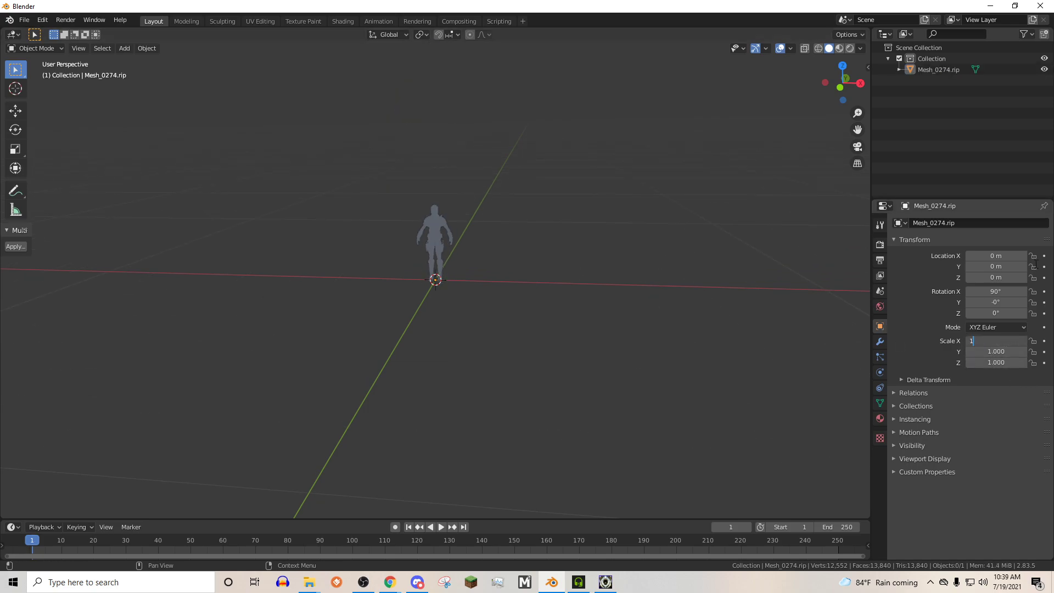
pyautogui.write('0')
pyautogui.press('Tab')
pyautogui.write('10')
pyautogui.press('Tab')
pyautogui.write('10')
pyautogui.press('Return')
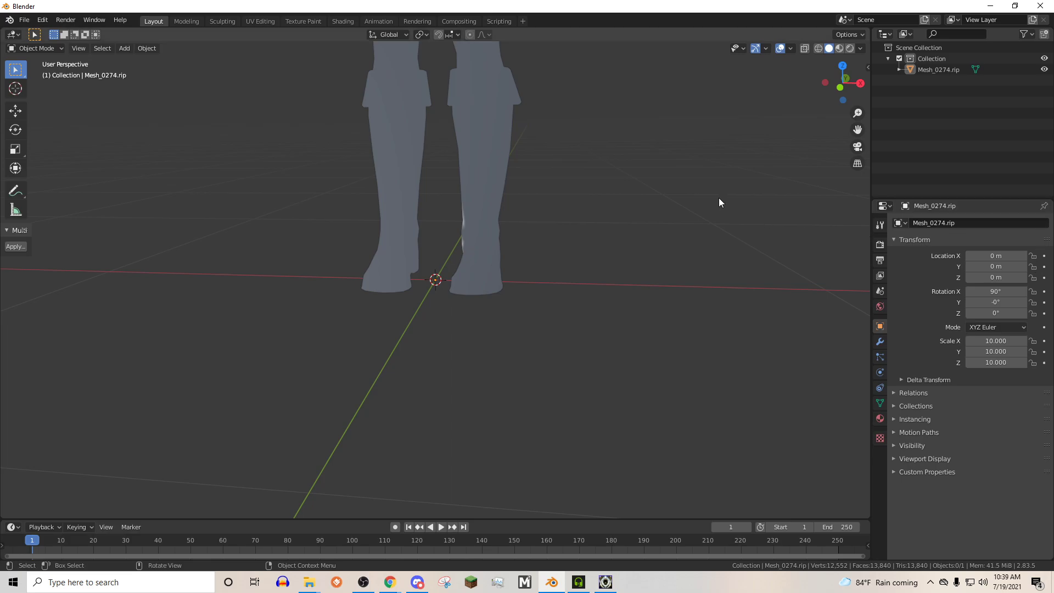
# Delete the character mesh imported from the FBX file
pyautogui.scroll(-5, 657, 164)
pyautogui.moveTo(597, 157)
pyautogui.mouseDown(button='middle')
pyautogui.moveTo(701, 163)
pyautogui.moveTo(470, 155)
pyautogui.moveTo(599, 157)
pyautogui.mouseUp(button='middle')
pyautogui.click(434, 146)
pyautogui.press('Delete')
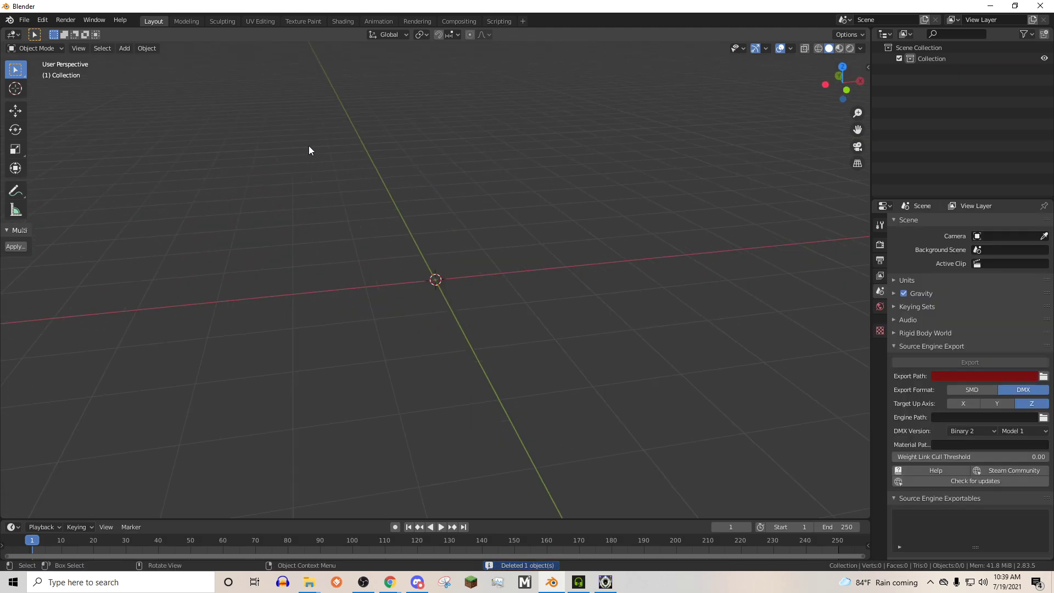
# Import the Collada file Full Body.dae from the Robaku Onslaught skin folder
pyautogui.click(24, 20)
pyautogui.moveTo(45, 170)
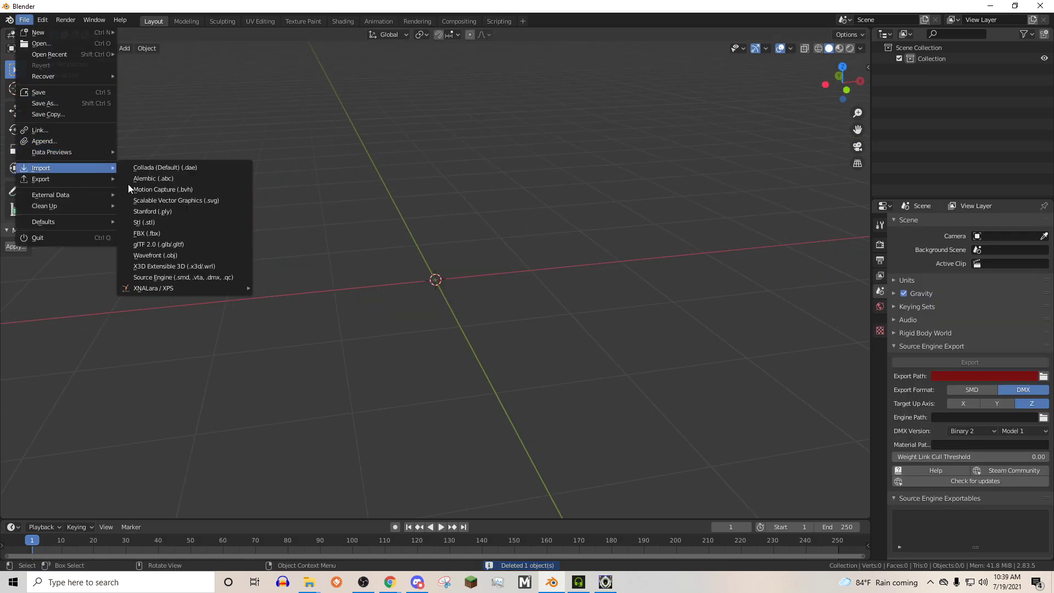
pyautogui.click(199, 166)
pyautogui.doubleClick(422, 106)
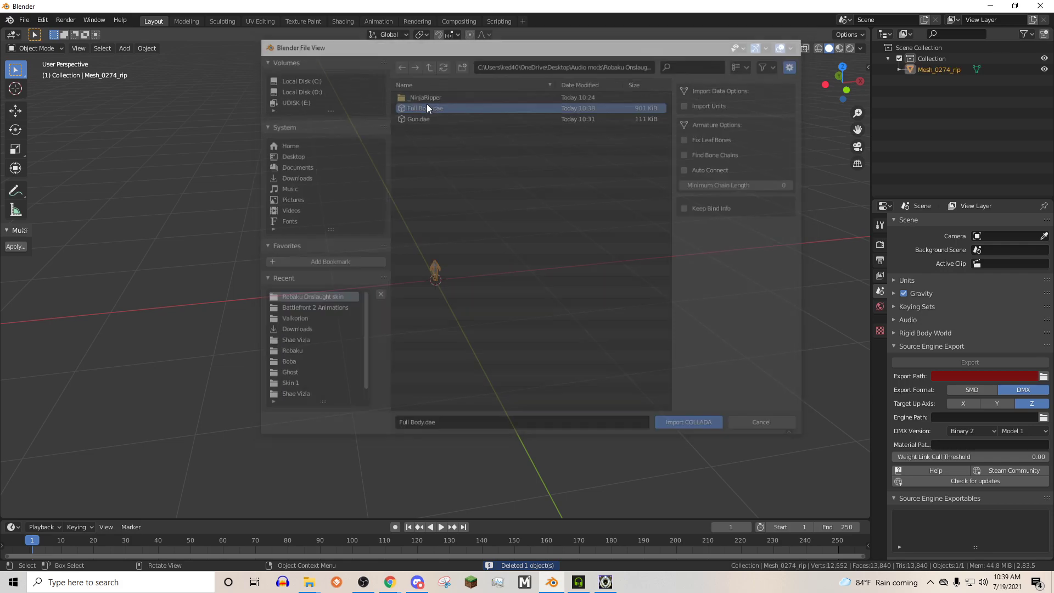
# Import the Collada file Gun.dae into the same scene
pyautogui.click(26, 21)
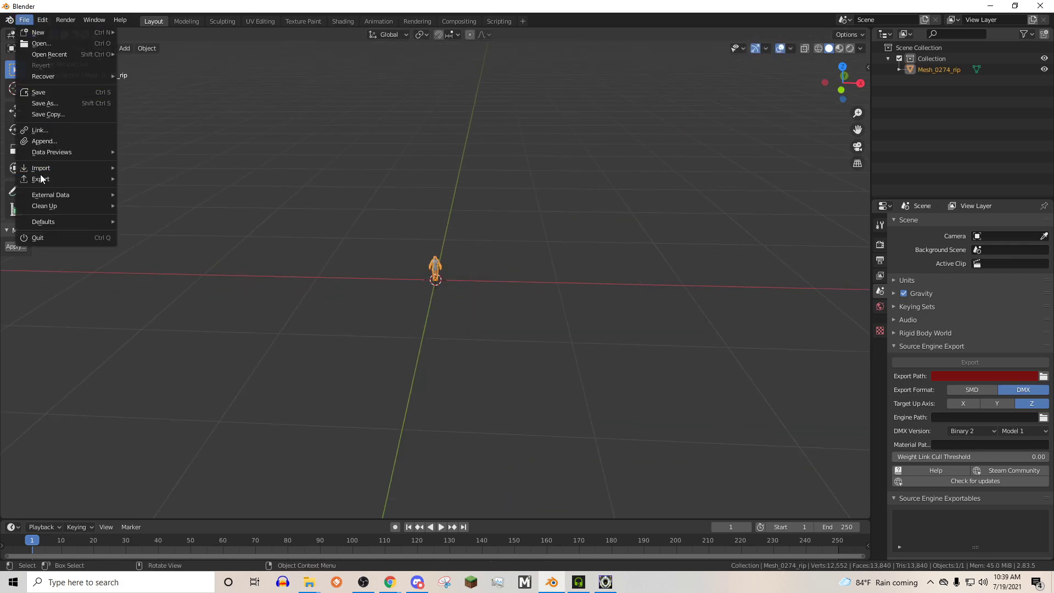
pyautogui.moveTo(45, 170)
pyautogui.click(148, 166)
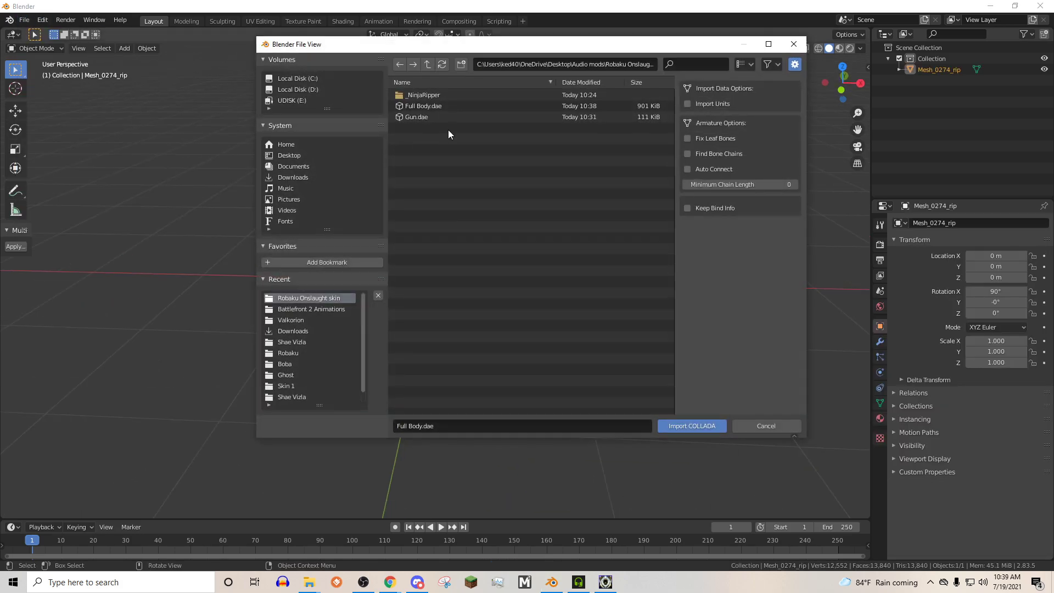
pyautogui.doubleClick(418, 117)
# Set the scale of the body mesh Mesh_0274_rip to 10 on the X, Y and Z axes
pyautogui.click(966, 81)
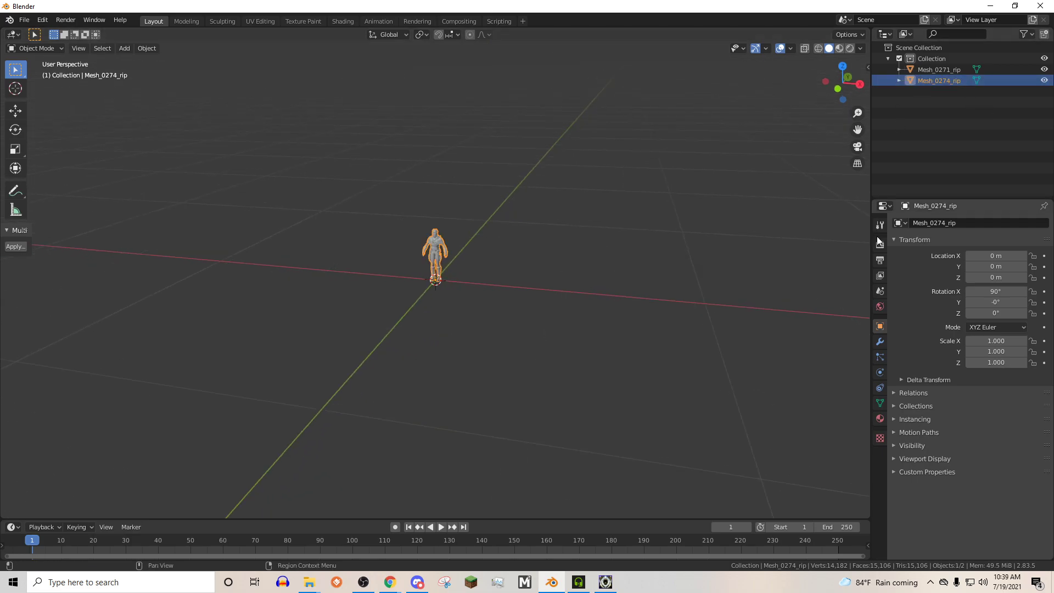
pyautogui.click(992, 336)
pyautogui.write('10')
pyautogui.press('Tab')
pyautogui.write('10')
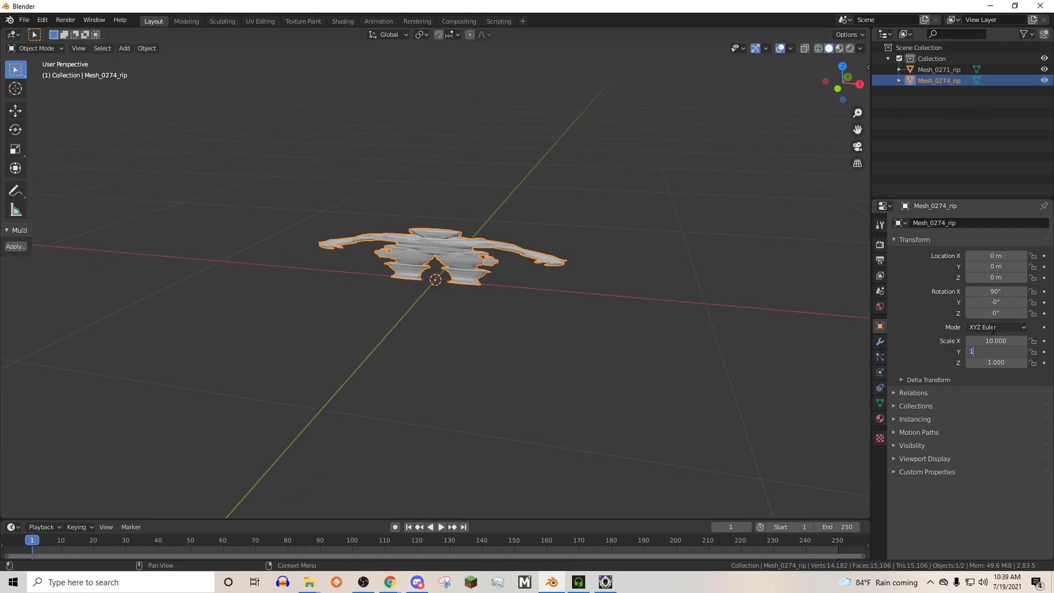
pyautogui.press('Tab')
pyautogui.write('10')
pyautogui.press('Return')
# Examine the character's body, helmet and gear from several angles, in solid and material preview shading
pyautogui.scroll(-5, 680, 281)
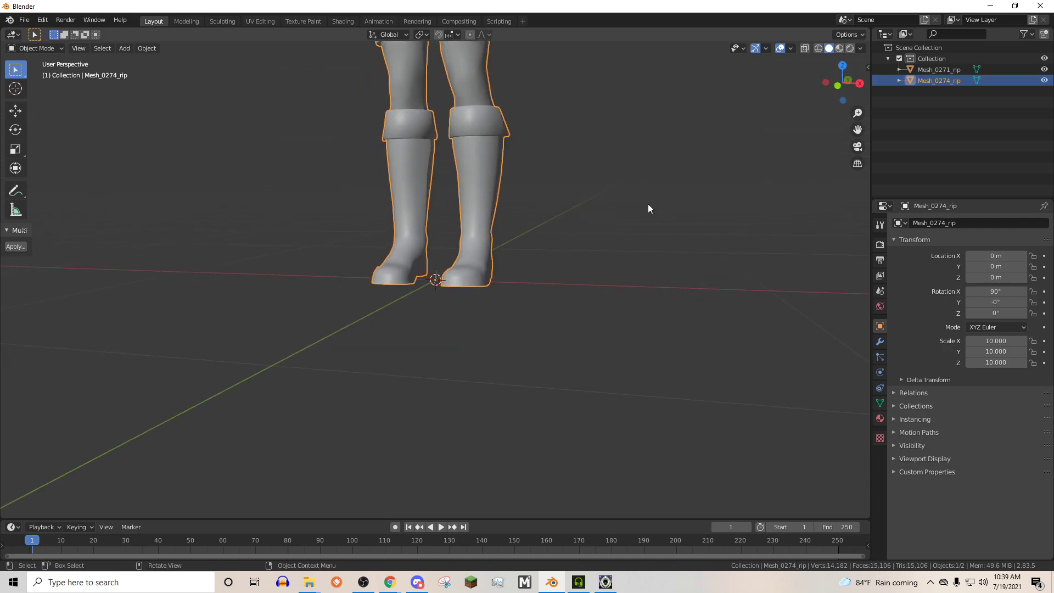
pyautogui.moveTo(617, 212); pyautogui.dragTo(792, 160, button='middle')
pyautogui.moveTo(852, 128); pyautogui.dragTo(853, 271)
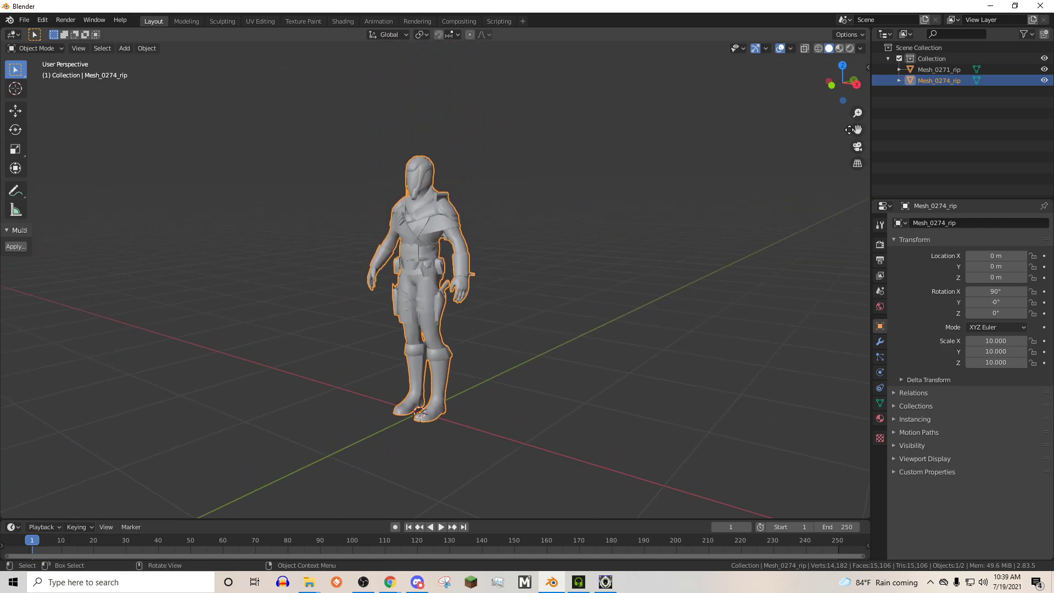
pyautogui.moveTo(478, 266); pyautogui.dragTo(552, 265, button='middle')
pyautogui.click(553, 264)
pyautogui.scroll(7, 569, 188)
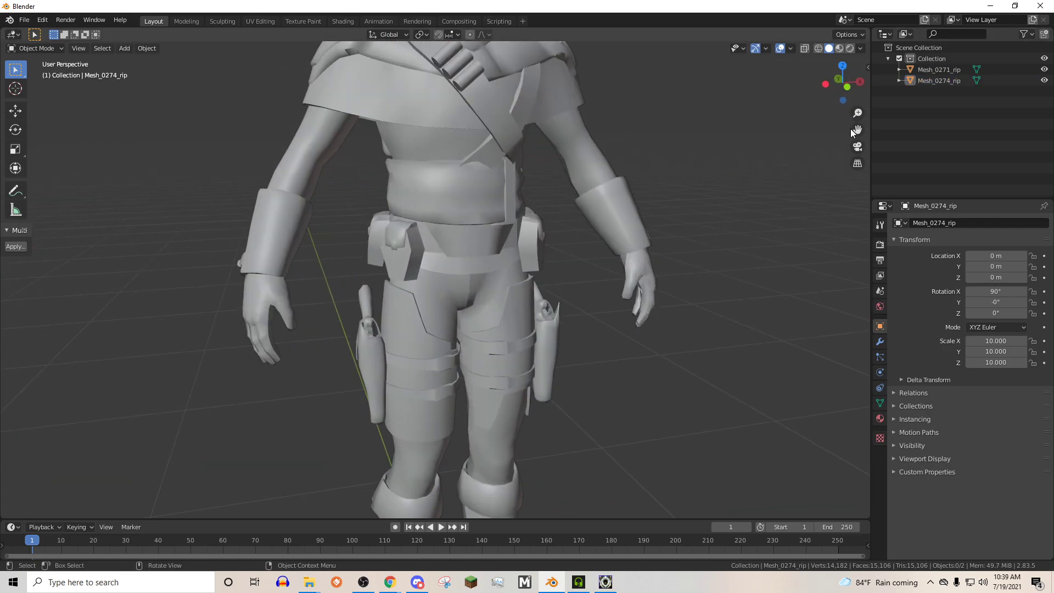
pyautogui.moveTo(858, 130); pyautogui.dragTo(857, 360)
pyautogui.moveTo(616, 238); pyautogui.dragTo(656, 247, button='middle')
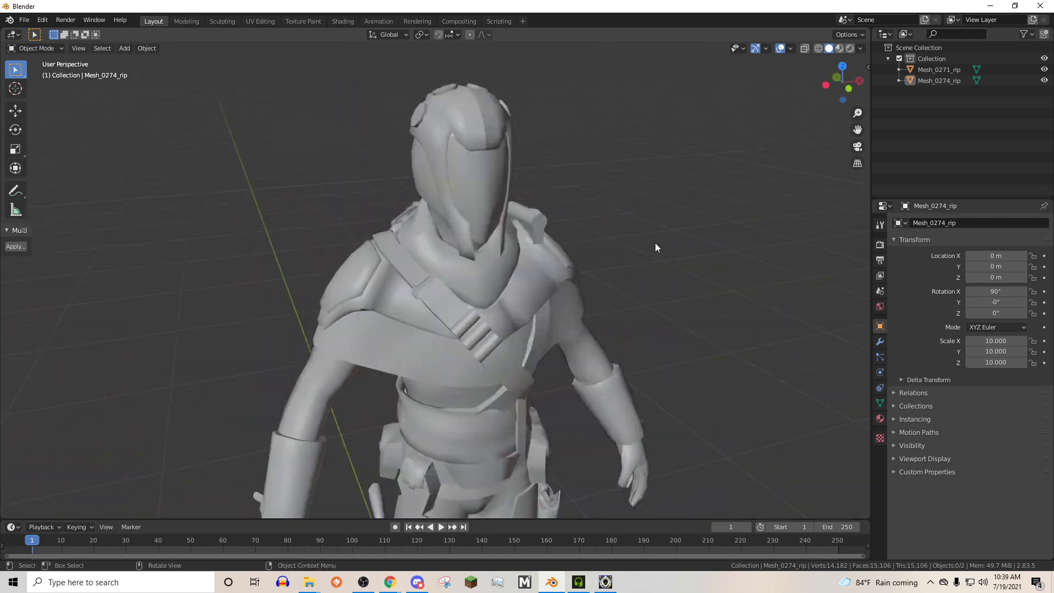
pyautogui.click(842, 49)
pyautogui.scroll(-6, 782, 124)
pyautogui.moveTo(743, 177)
pyautogui.mouseDown(button='middle')
pyautogui.moveTo(671, 181)
pyautogui.moveTo(684, 154)
pyautogui.moveTo(701, 154)
pyautogui.mouseUp(button='middle')
pyautogui.scroll(7, 643, 190)
pyautogui.scroll(1, 641, 189)
pyautogui.click(827, 50)
pyautogui.scroll(-6, 768, 94)
pyautogui.moveTo(859, 130); pyautogui.dragTo(889, 125)
# Scale the gun Mesh_0271_rip to 10 and place it beside the character at about X -0.89 m, Z 1.18 m, rotated 80.2° about Z
pyautogui.click(926, 80)
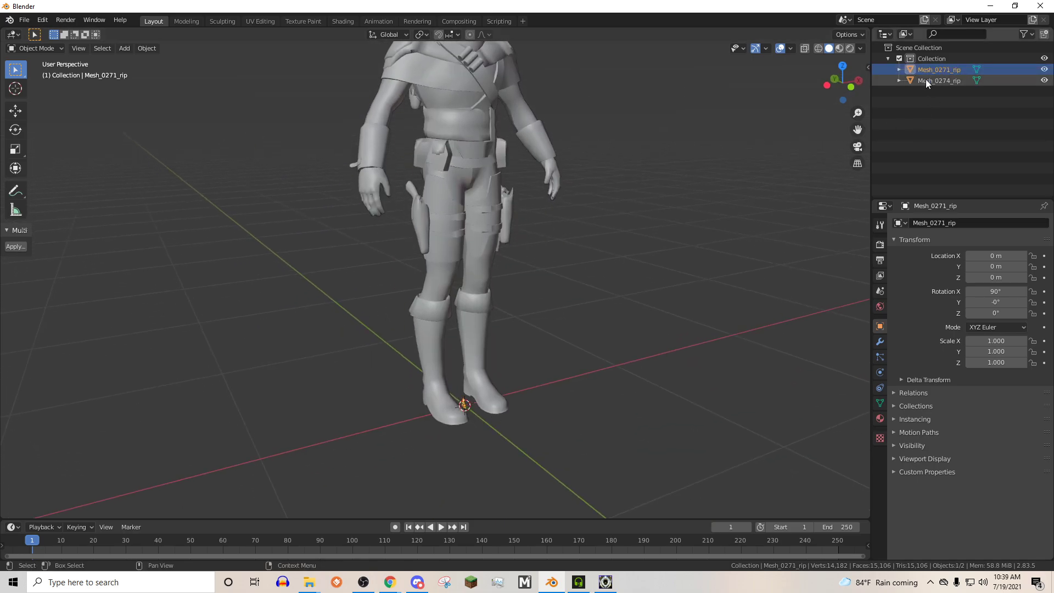
pyautogui.click(929, 72)
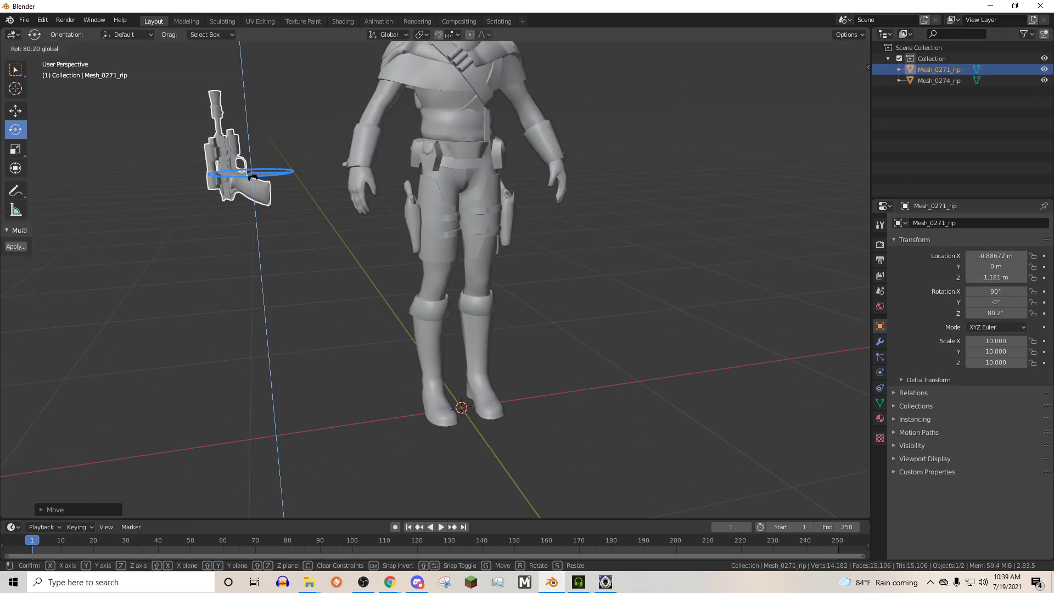
pyautogui.moveTo(289, 174); pyautogui.dragTo(291, 176)
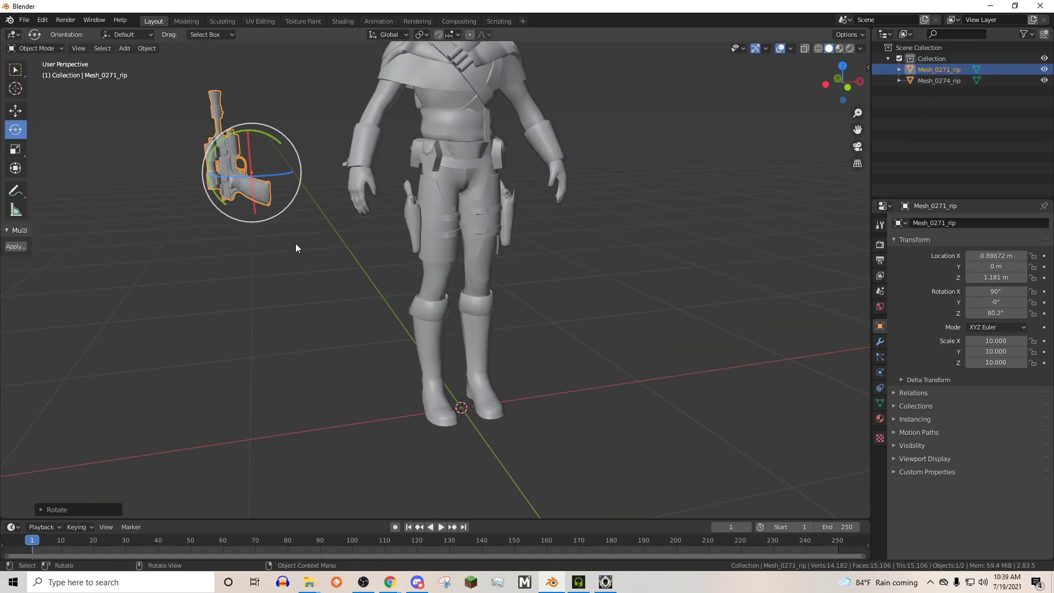
pyautogui.click(297, 243)
# Remove the material mat0.002 from the body mesh Mesh_0274_rip and give the mesh a new material
pyautogui.moveTo(419, 237); pyautogui.dragTo(393, 236, button='middle')
pyautogui.scroll(-4, 393, 241)
pyautogui.click(443, 191)
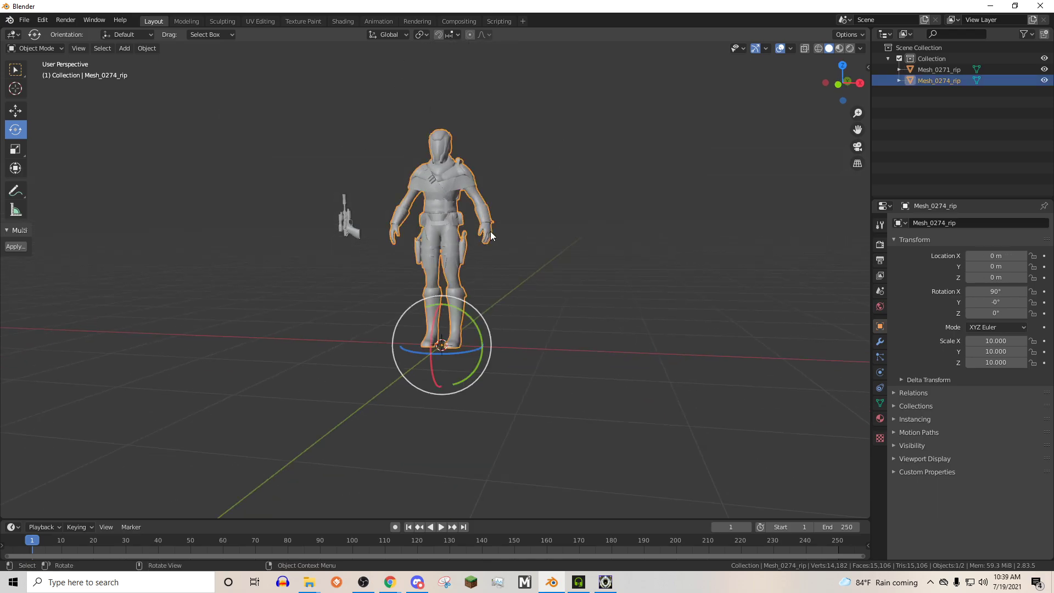
pyautogui.click(880, 418)
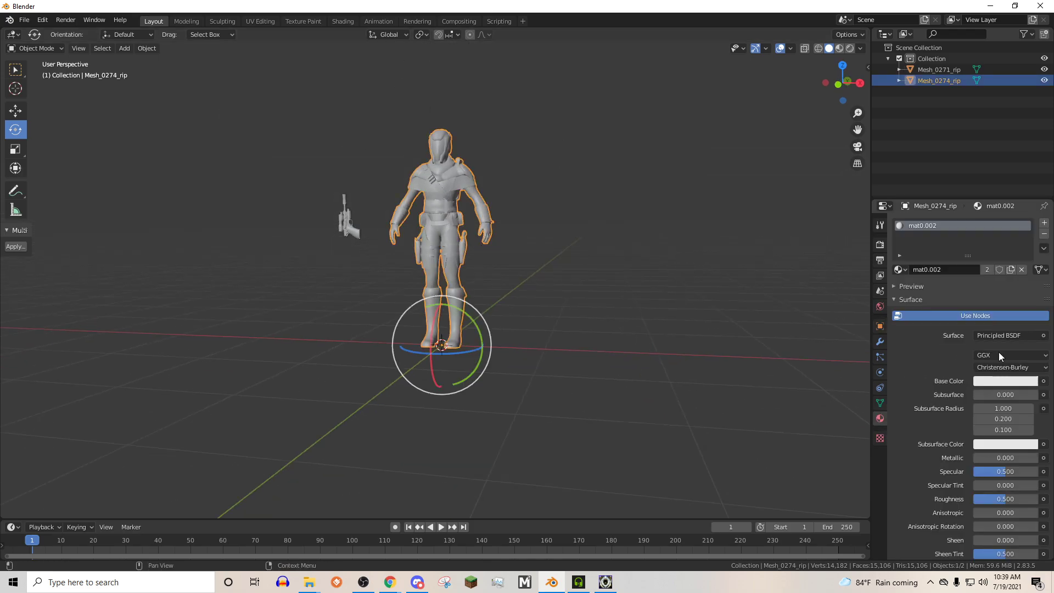
pyautogui.click(1044, 234)
# Link an Image Texture using body color.png to the Base Color of the body's new material
pyautogui.click(1042, 381)
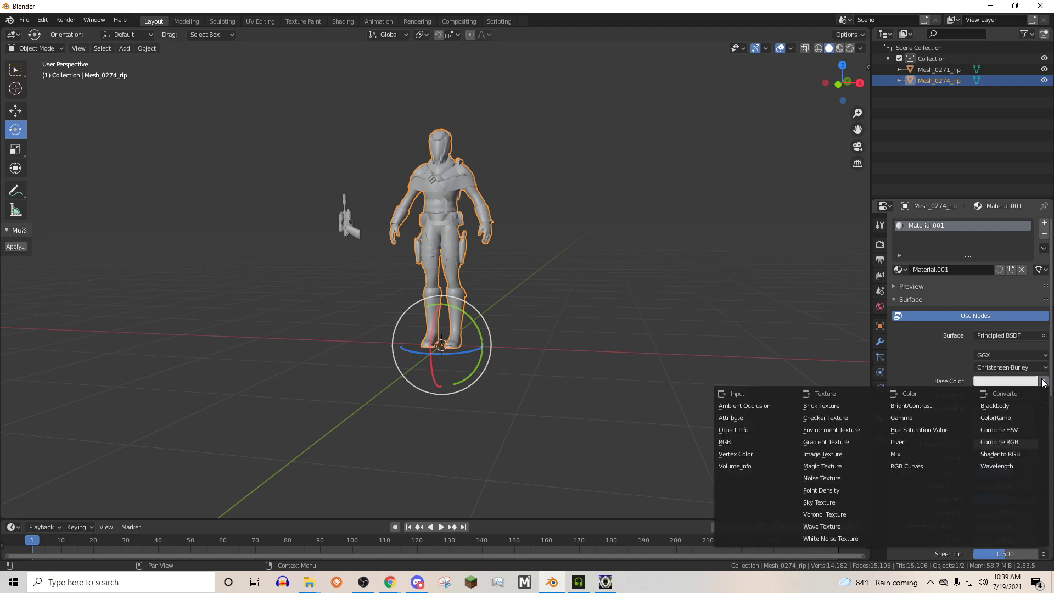
pyautogui.click(817, 454)
pyautogui.click(1035, 395)
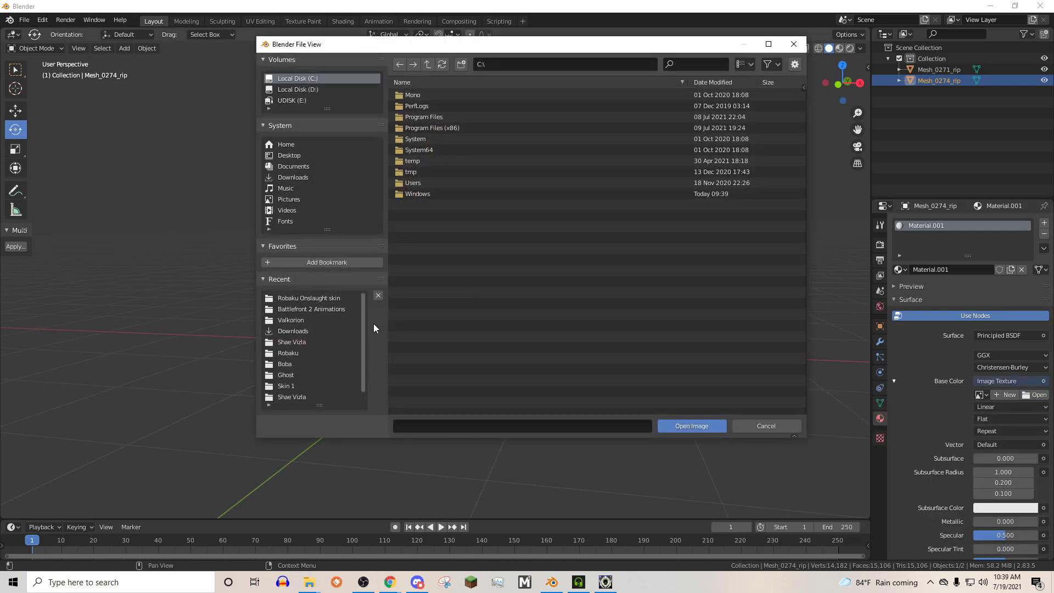
pyautogui.doubleClick(427, 108)
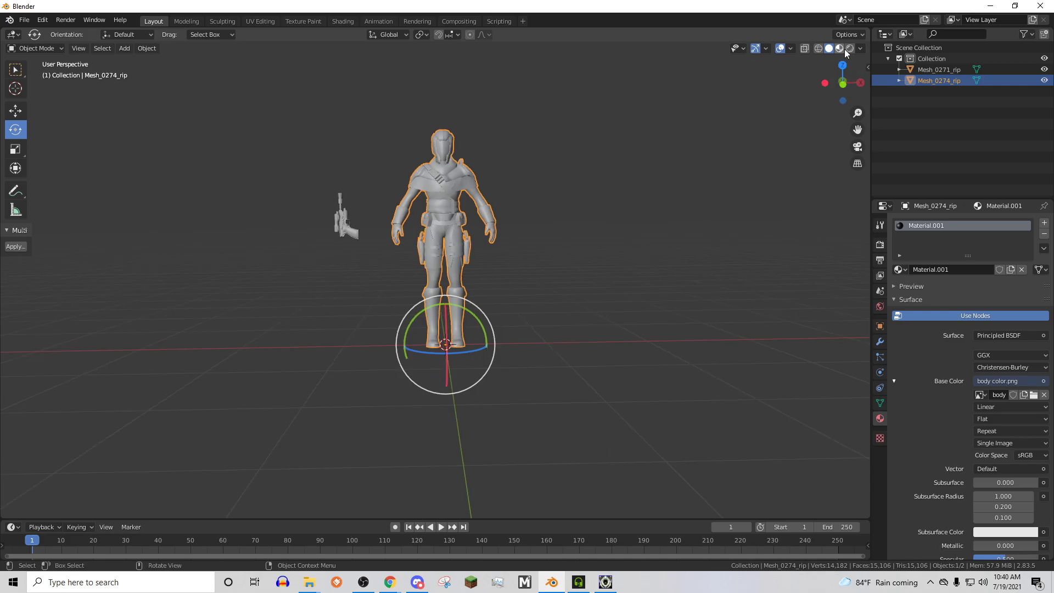
# Examine the character's body texture from several angles in material preview shading
pyautogui.click(841, 49)
pyautogui.moveTo(644, 81); pyautogui.dragTo(604, 86, button='middle')
pyautogui.scroll(2, 604, 87)
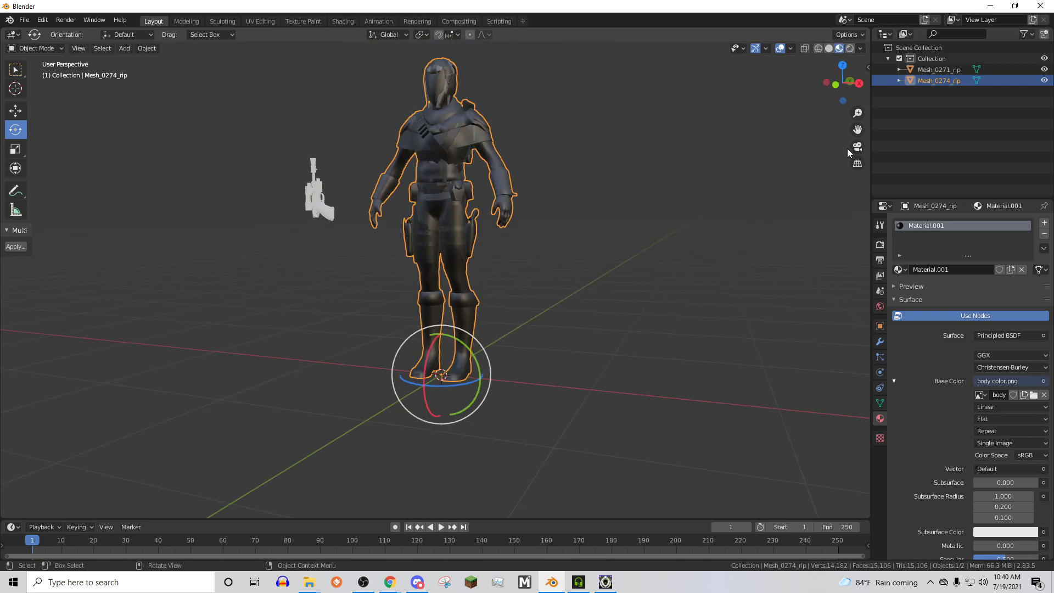
pyautogui.moveTo(857, 129); pyautogui.dragTo(862, 241)
pyautogui.moveTo(690, 162); pyautogui.dragTo(703, 160, button='middle')
pyautogui.scroll(6, 703, 160)
pyautogui.scroll(-4, 704, 159)
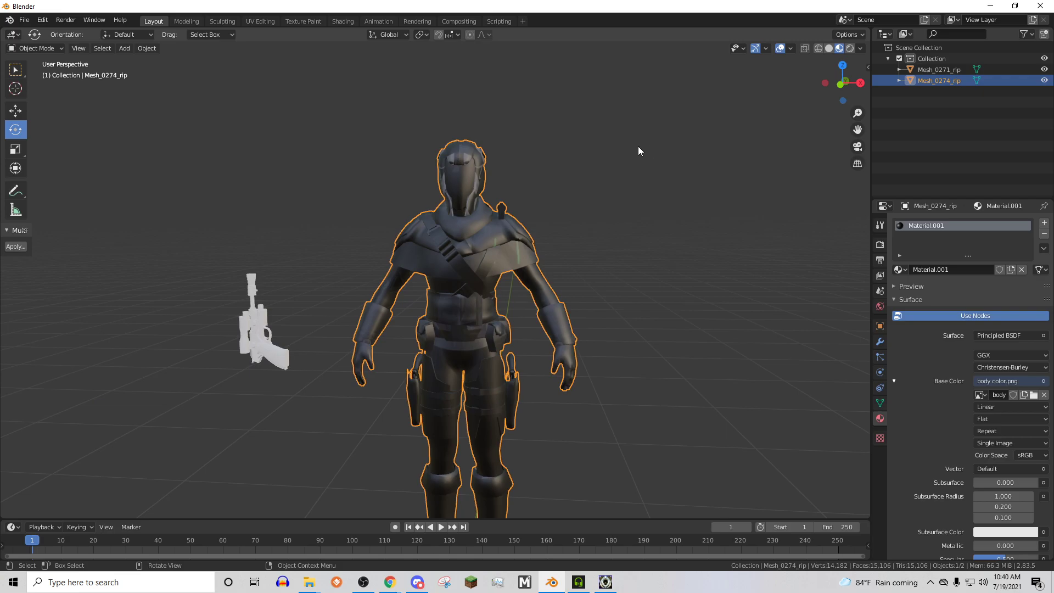
pyautogui.moveTo(582, 162); pyautogui.dragTo(510, 188, button='middle')
pyautogui.click(534, 180)
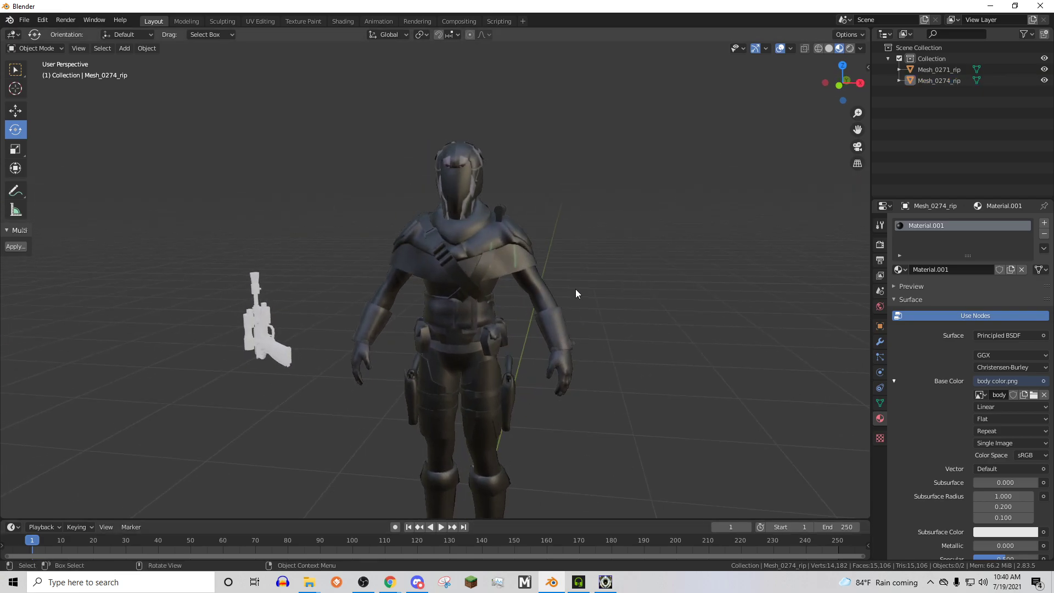
# Search the computer for GIMP and launch it
pyautogui.click(121, 582)
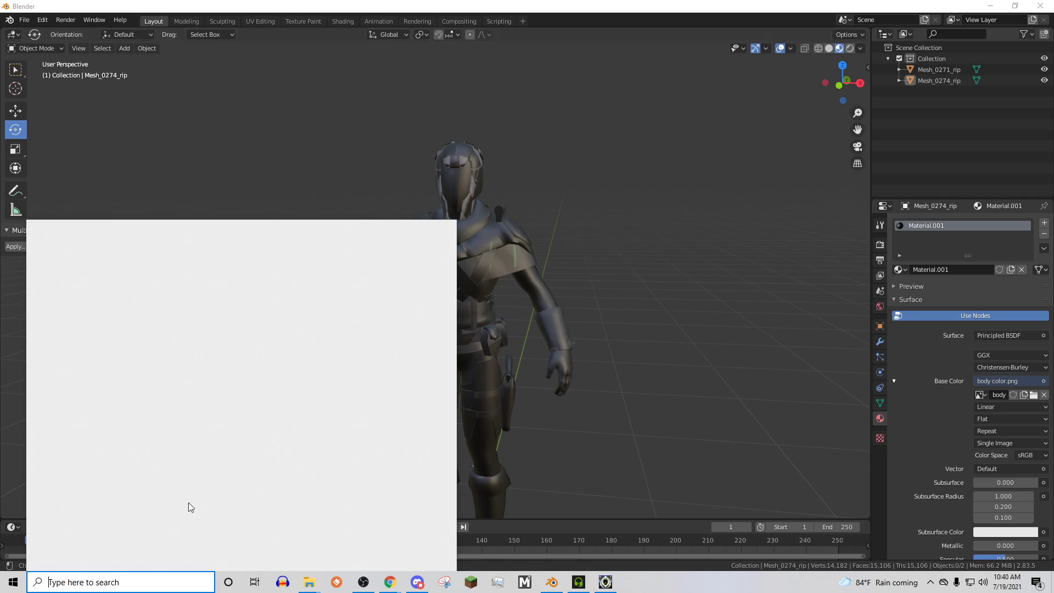
pyautogui.write('gim')
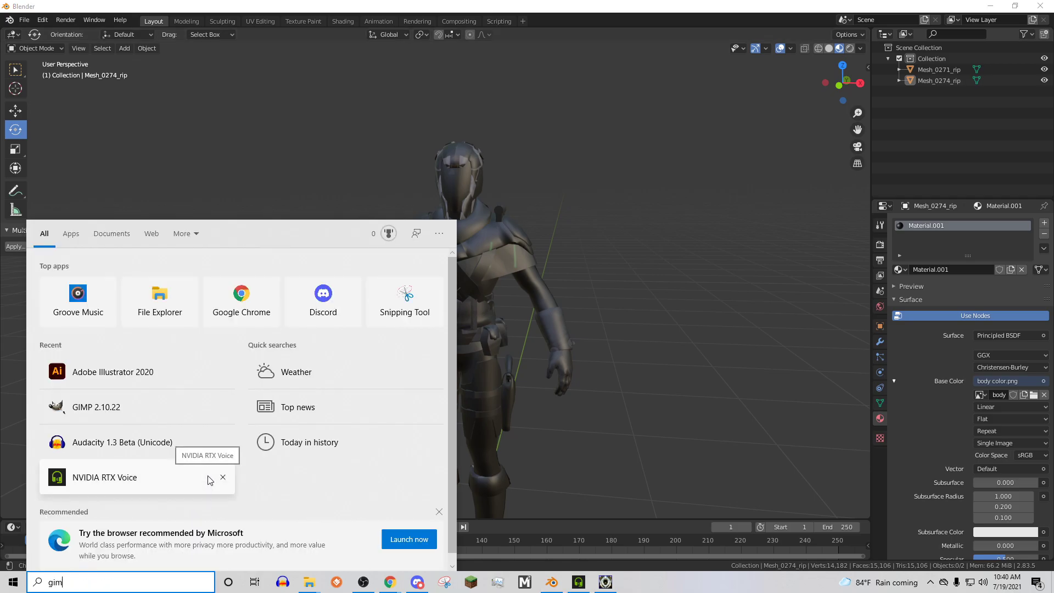
pyautogui.write('p')
pyautogui.click(113, 292)
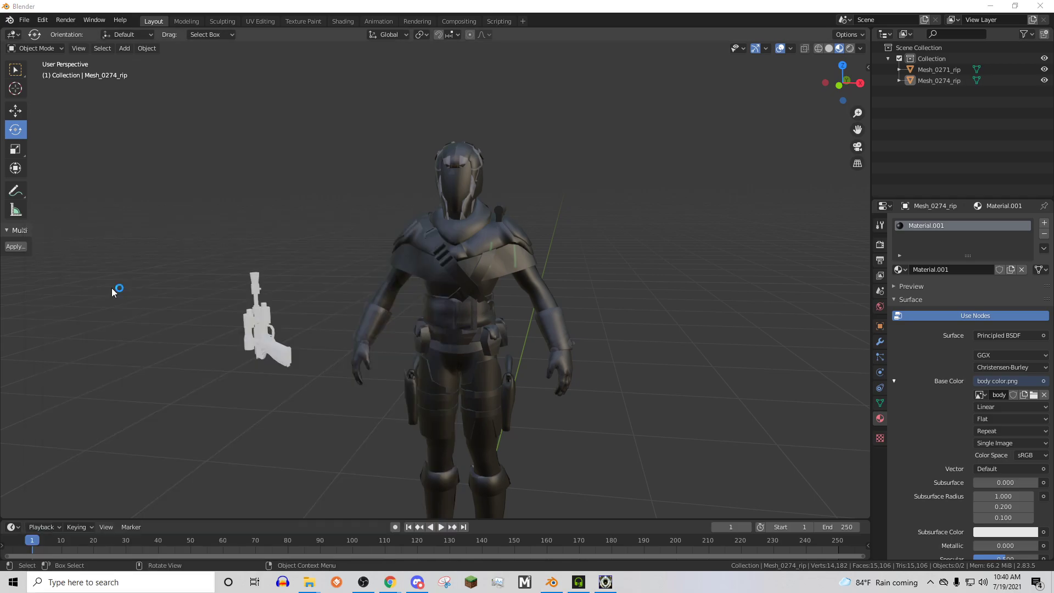
pyautogui.moveTo(397, 174); pyautogui.dragTo(604, 181, button='middle')
pyautogui.scroll(-5, 537, 191)
pyautogui.moveTo(535, 191); pyautogui.dragTo(578, 217, button='middle')
pyautogui.scroll(5, 333, 265)
pyautogui.moveTo(340, 266); pyautogui.dragTo(424, 258, button='middle')
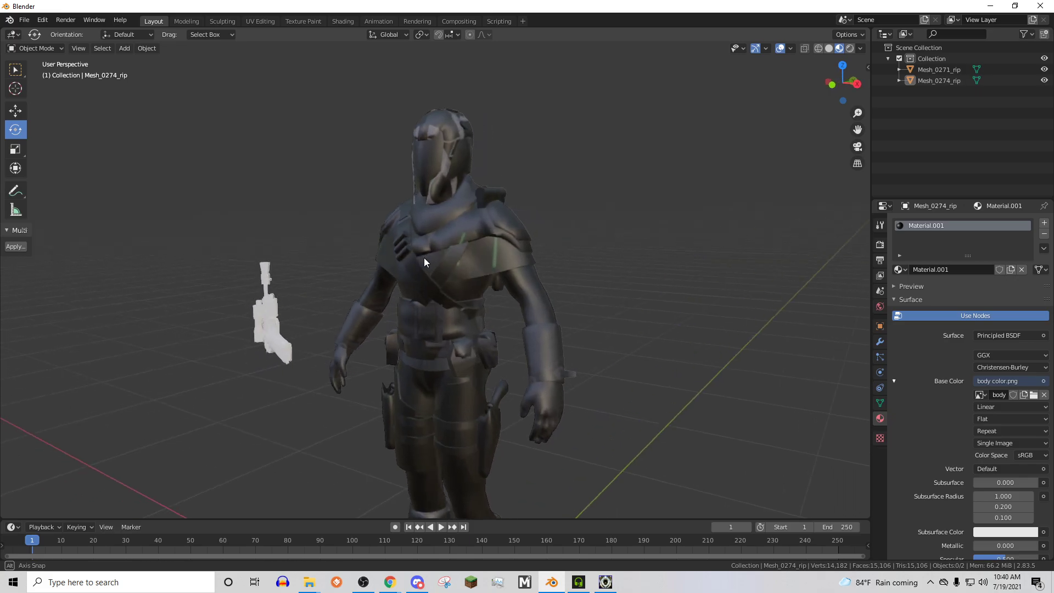
# Switch to the UV Editing workspace and select all UVs of the body mesh
pyautogui.click(260, 21)
pyautogui.moveTo(262, 241); pyautogui.dragTo(212, 277, button='middle')
pyautogui.click(118, 49)
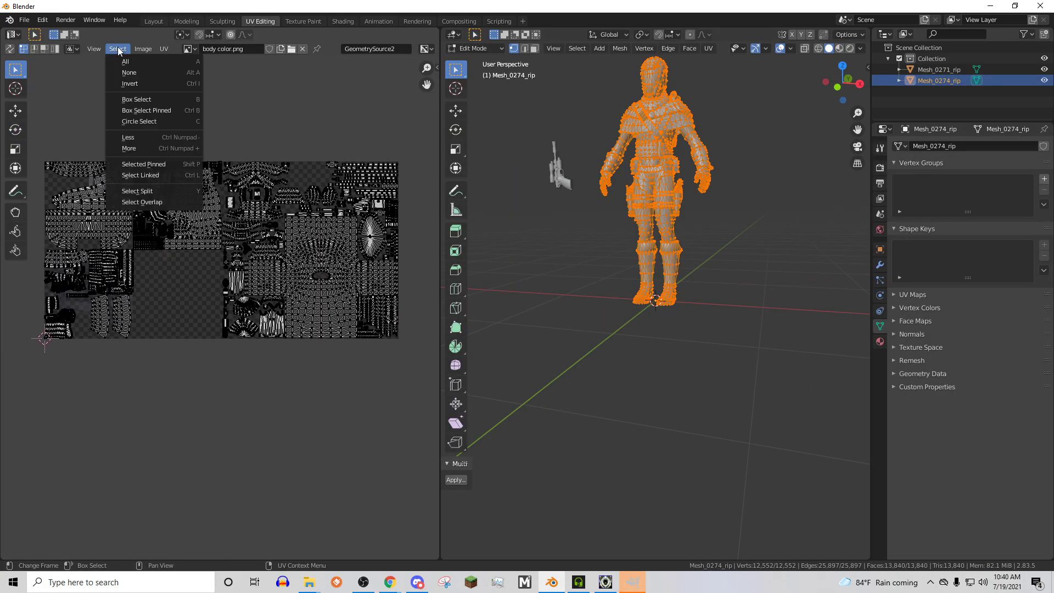
pyautogui.click(124, 61)
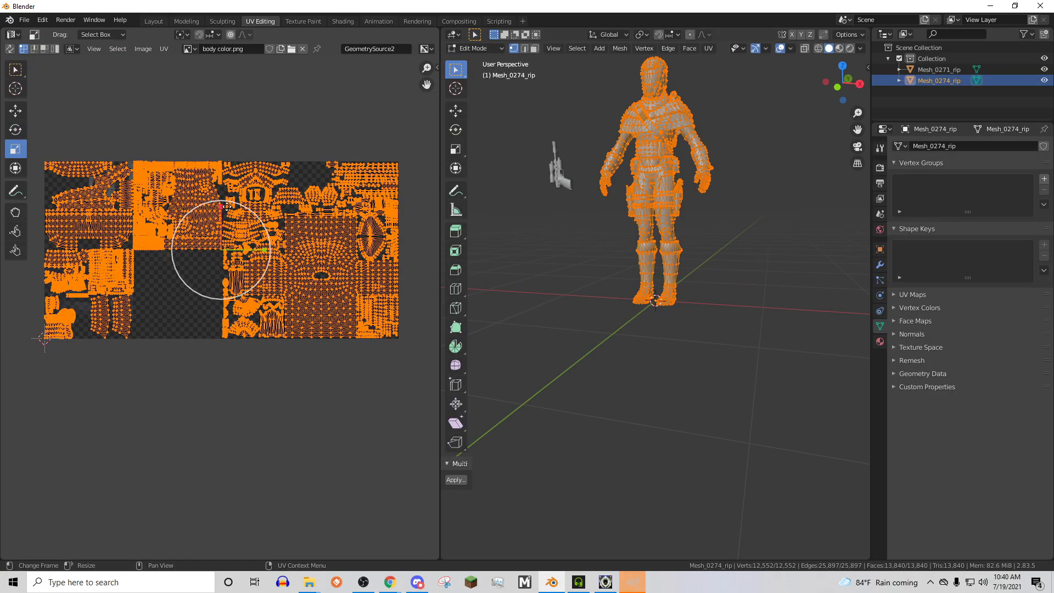
pyautogui.click(87, 537)
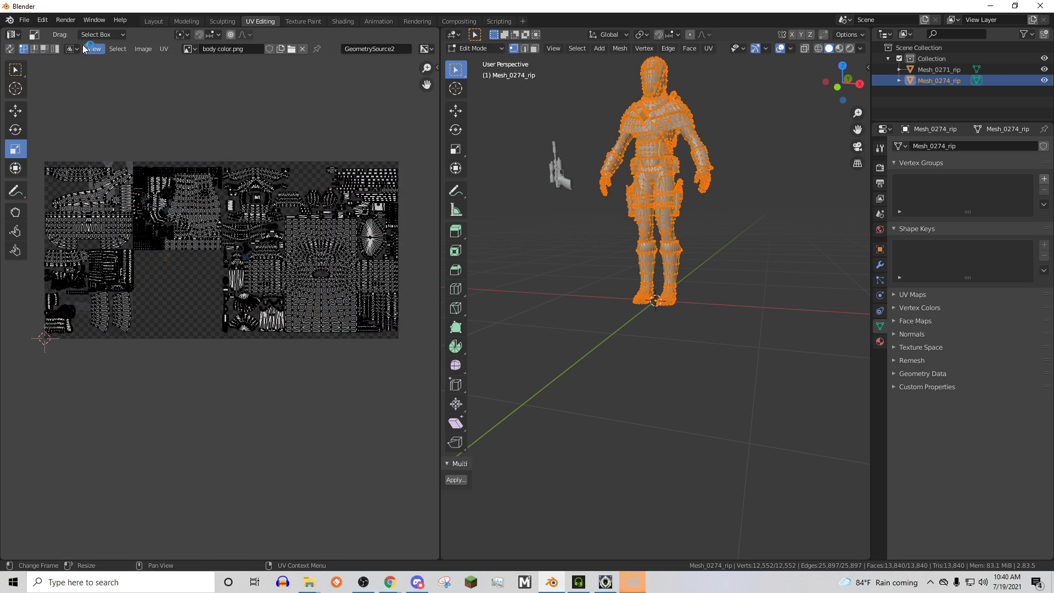
pyautogui.press('a')
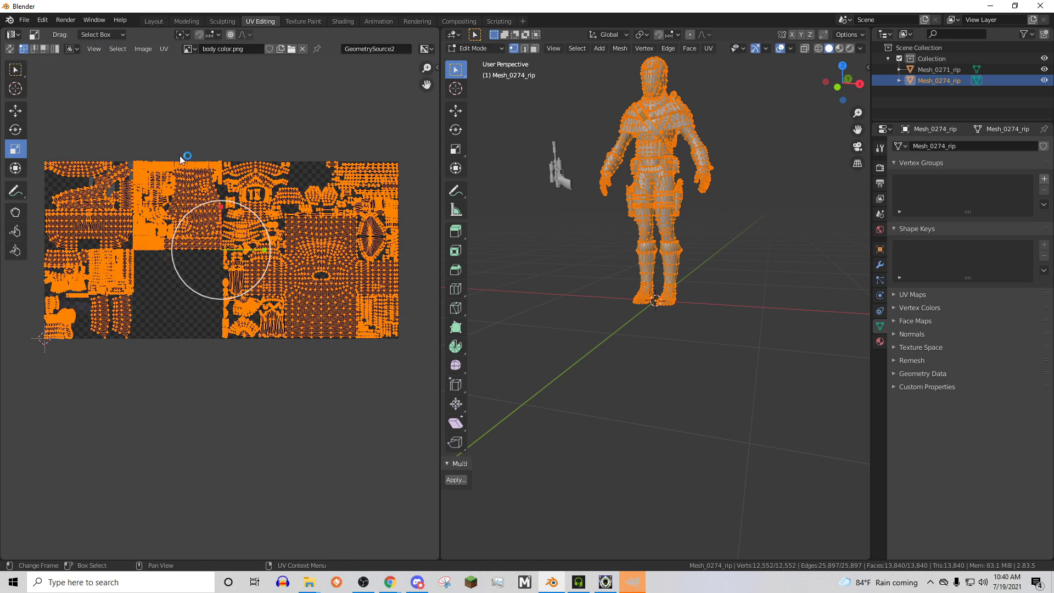
# Flip the body's UVs vertically by scaling them -1 on Y, and return to the Layout workspace
pyautogui.moveTo(220, 212); pyautogui.dragTo(220, 216)
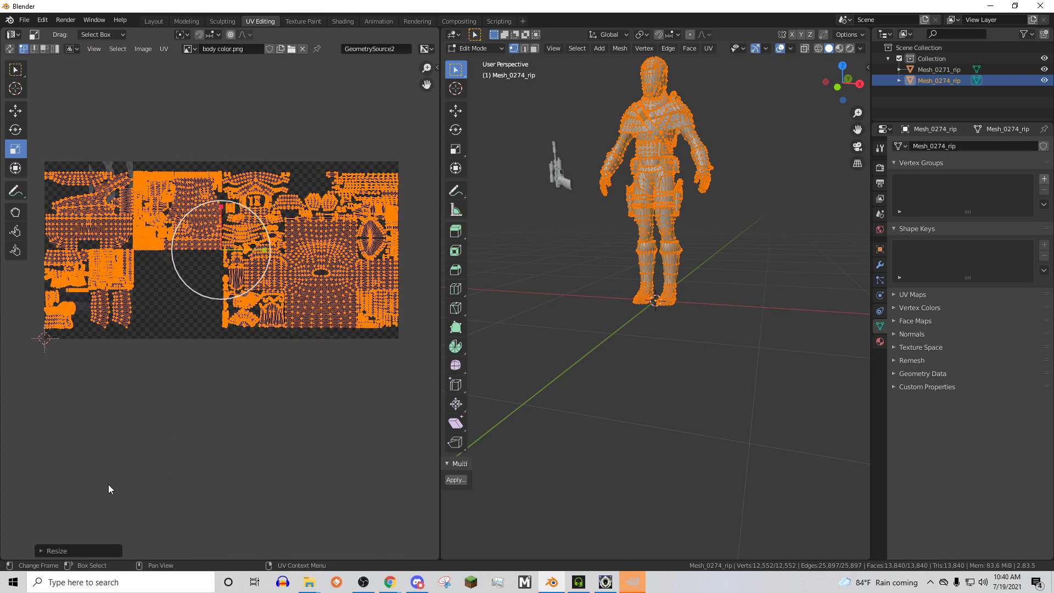
pyautogui.click(58, 555)
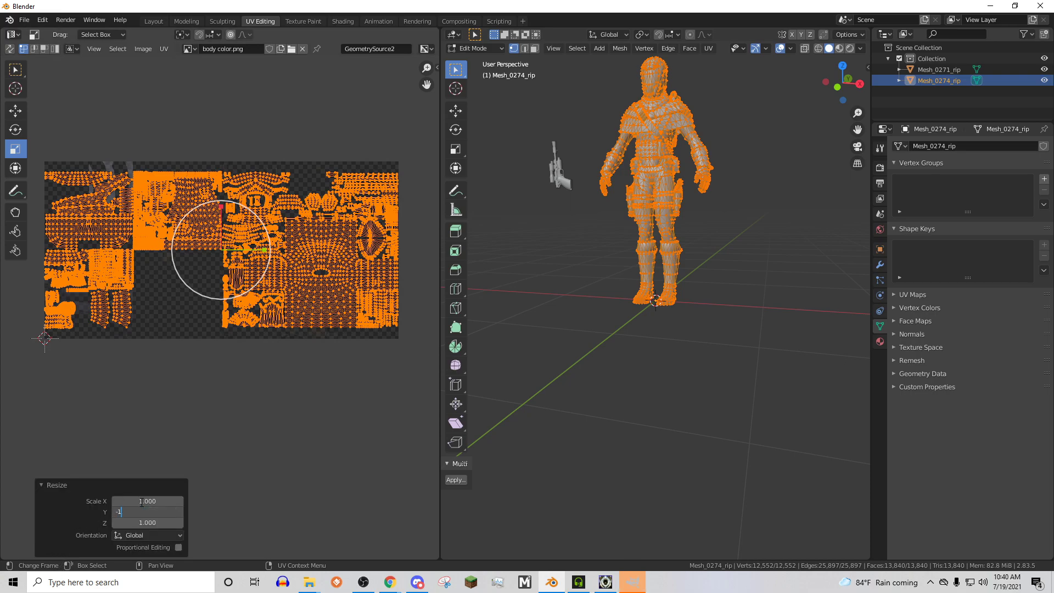
pyautogui.press('Return')
pyautogui.click(288, 393)
pyautogui.click(154, 21)
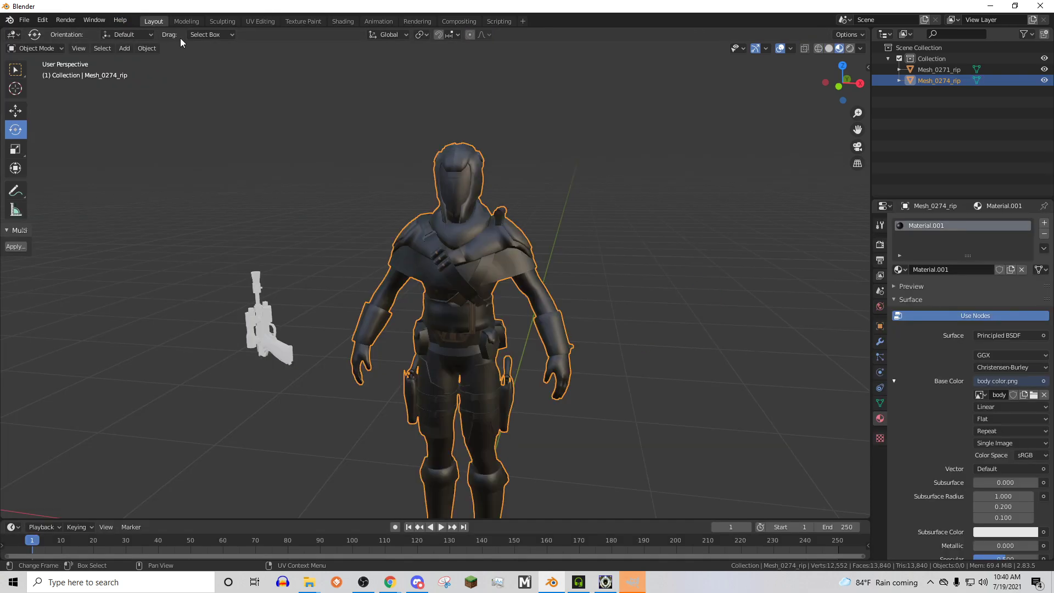
pyautogui.scroll(4, 526, 163)
pyautogui.scroll(-3, 531, 148)
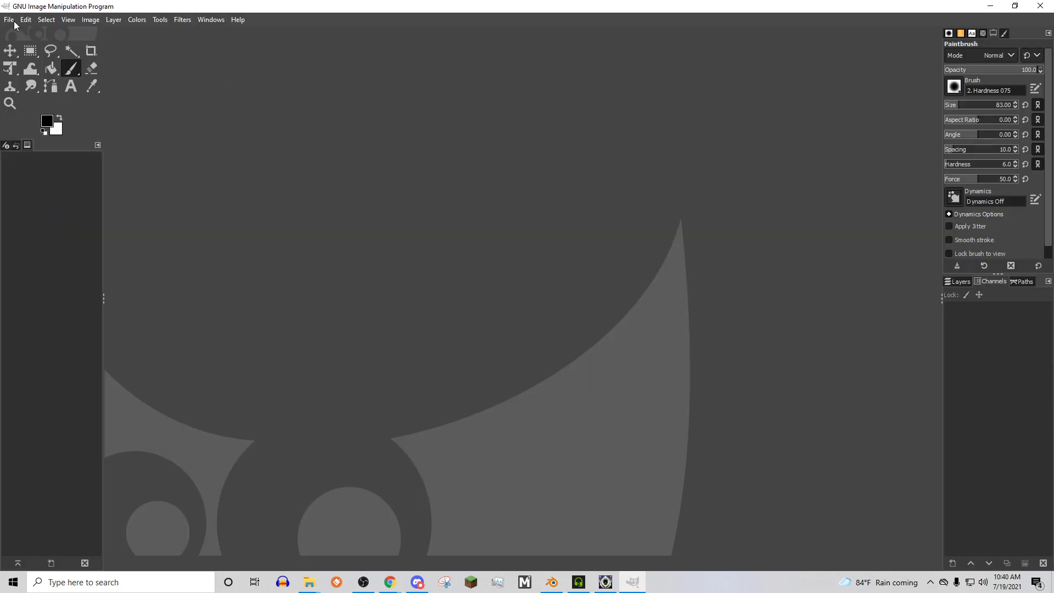
# Open body color.png in GIMP and decompose it into channels using the RGBA color model
pyautogui.click(11, 20)
pyautogui.click(29, 61)
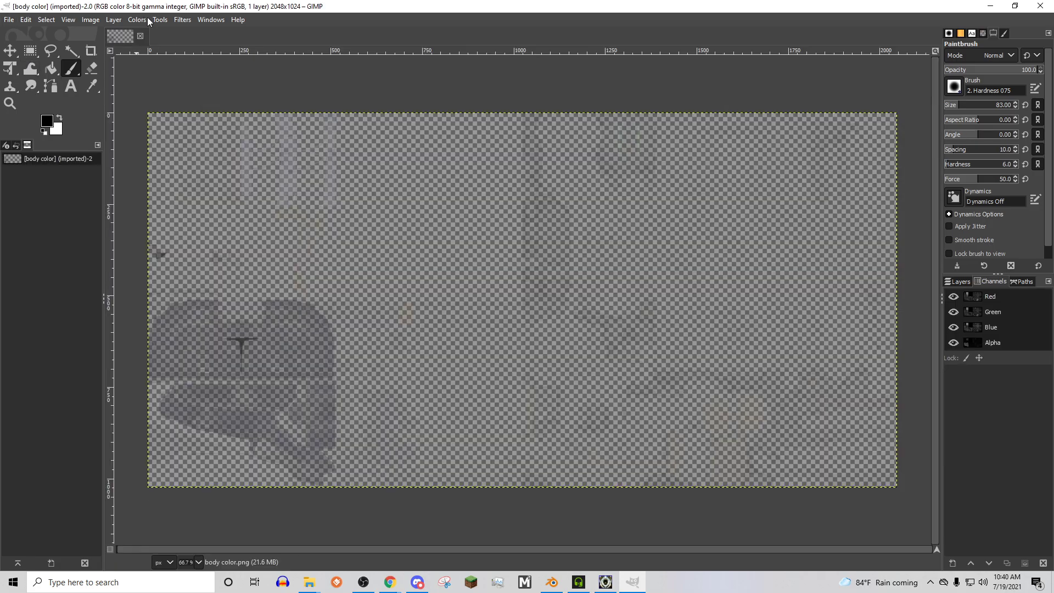
pyautogui.click(138, 20)
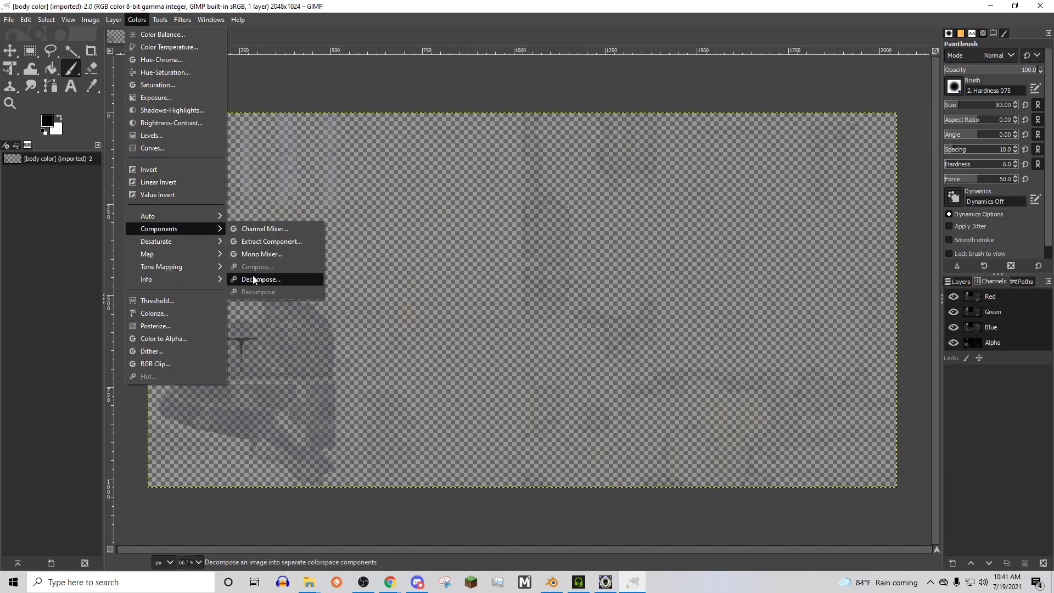
pyautogui.click(253, 275)
pyautogui.click(554, 286)
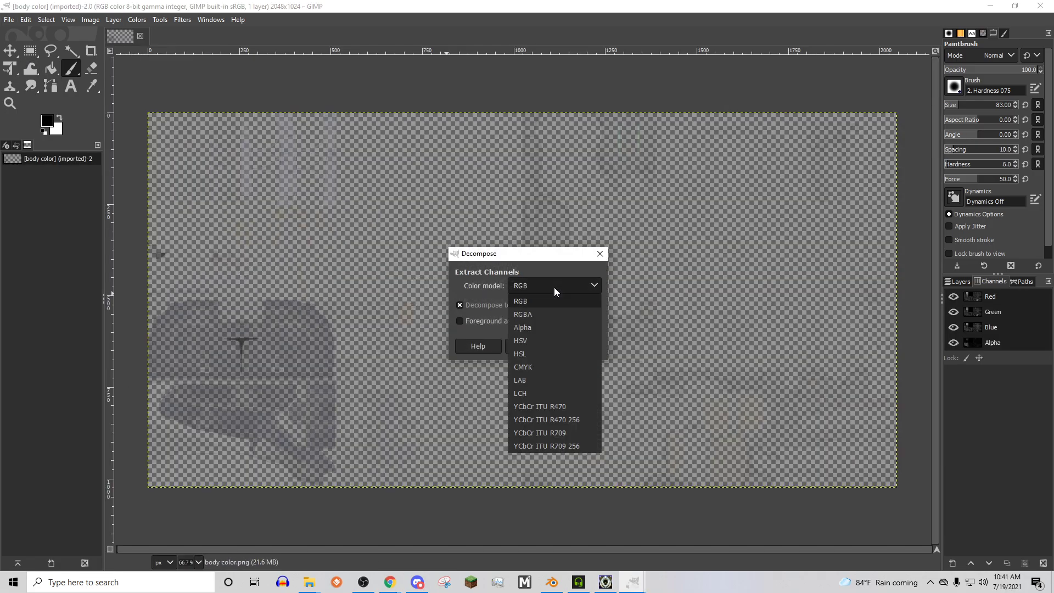
pyautogui.click(530, 318)
pyautogui.click(528, 346)
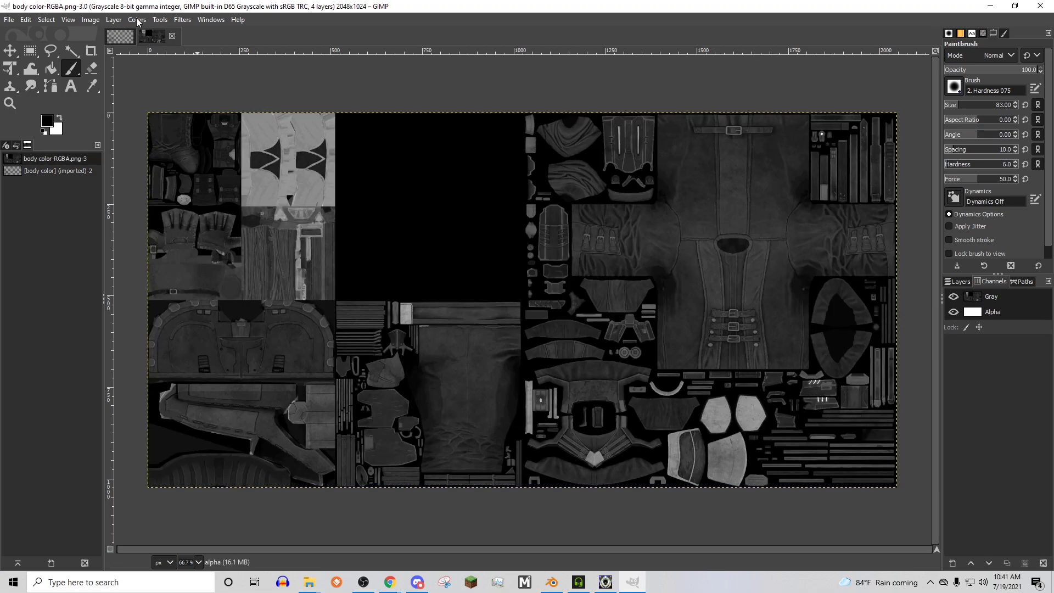
# Compose the red, green and blue channels into an RGB image and save it as body color.png
pyautogui.click(137, 20)
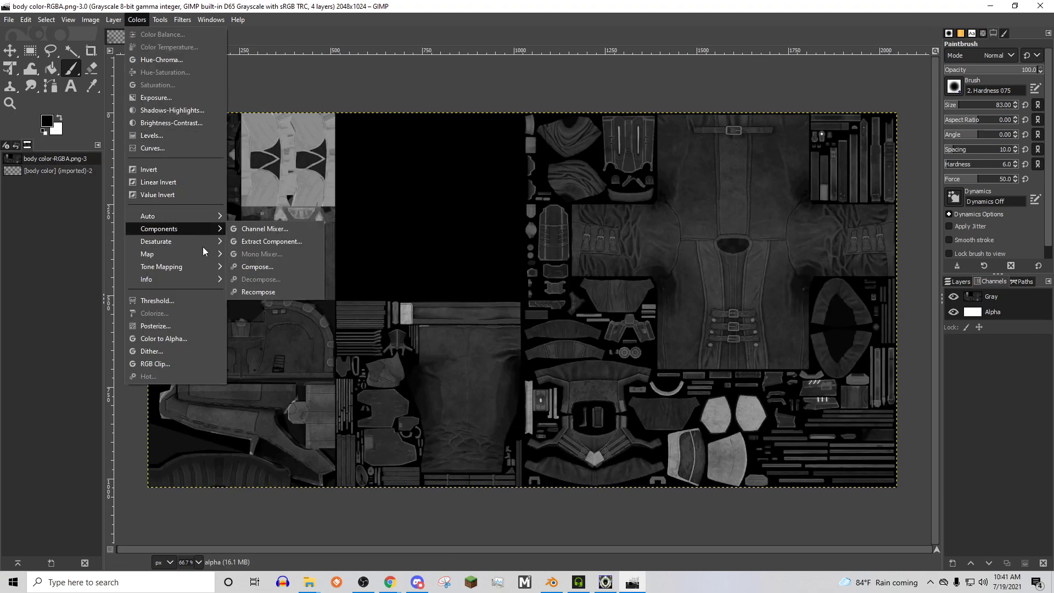
pyautogui.click(258, 266)
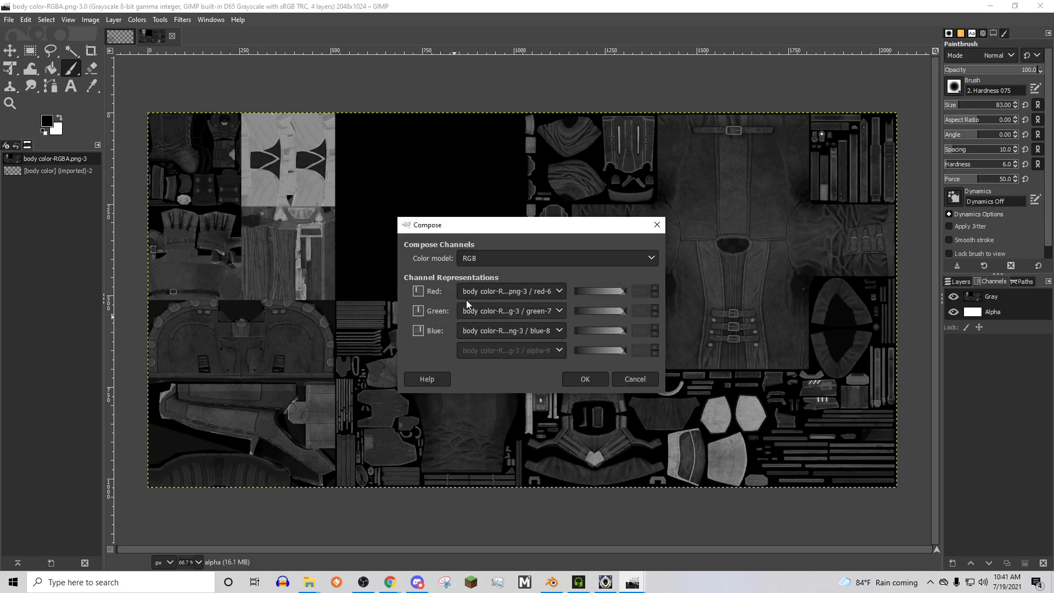
pyautogui.click(603, 383)
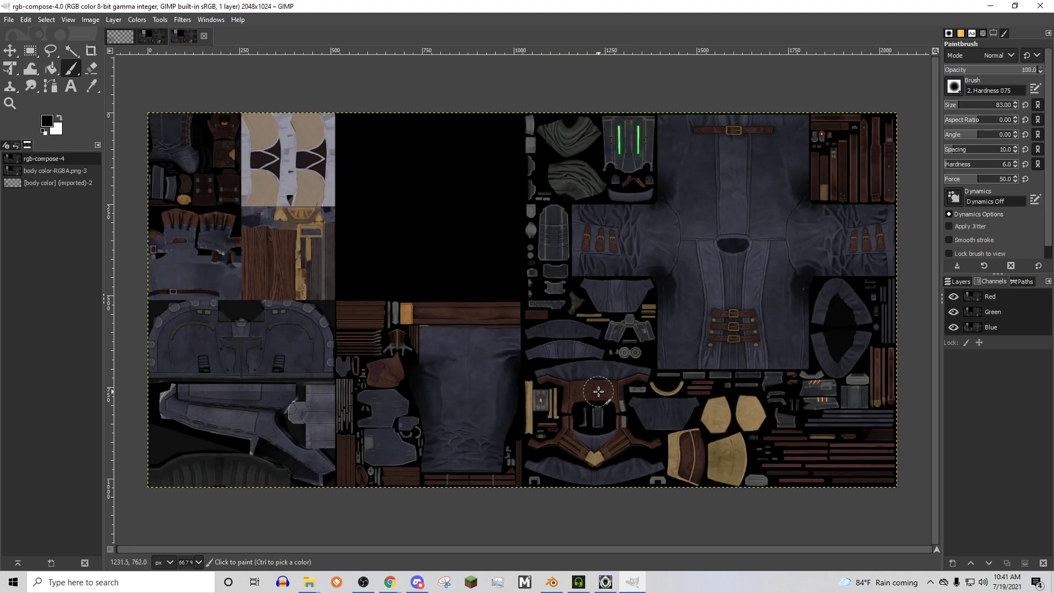
pyautogui.click(9, 19)
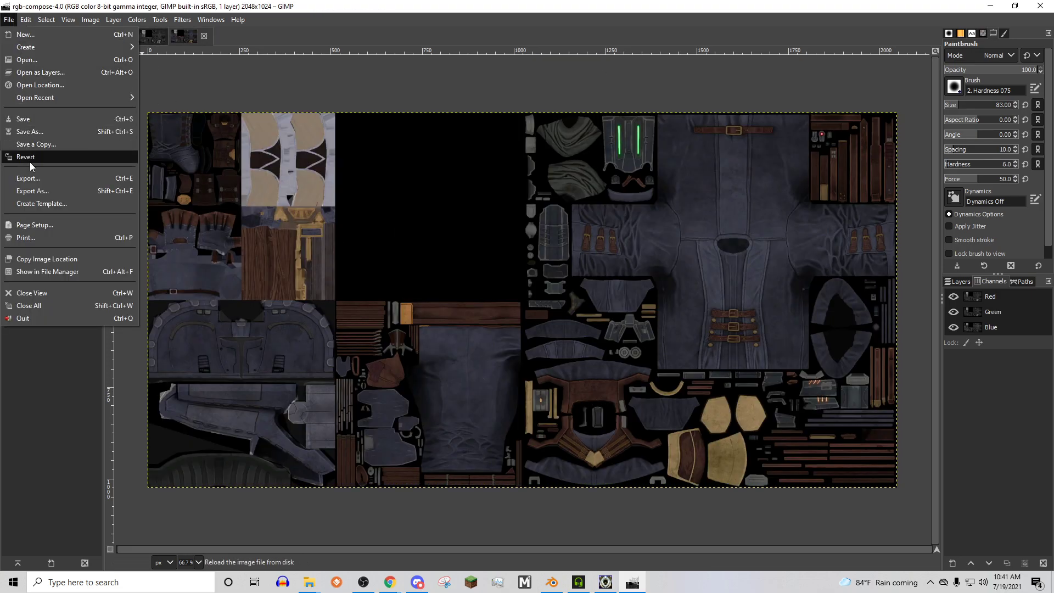
pyautogui.click(32, 133)
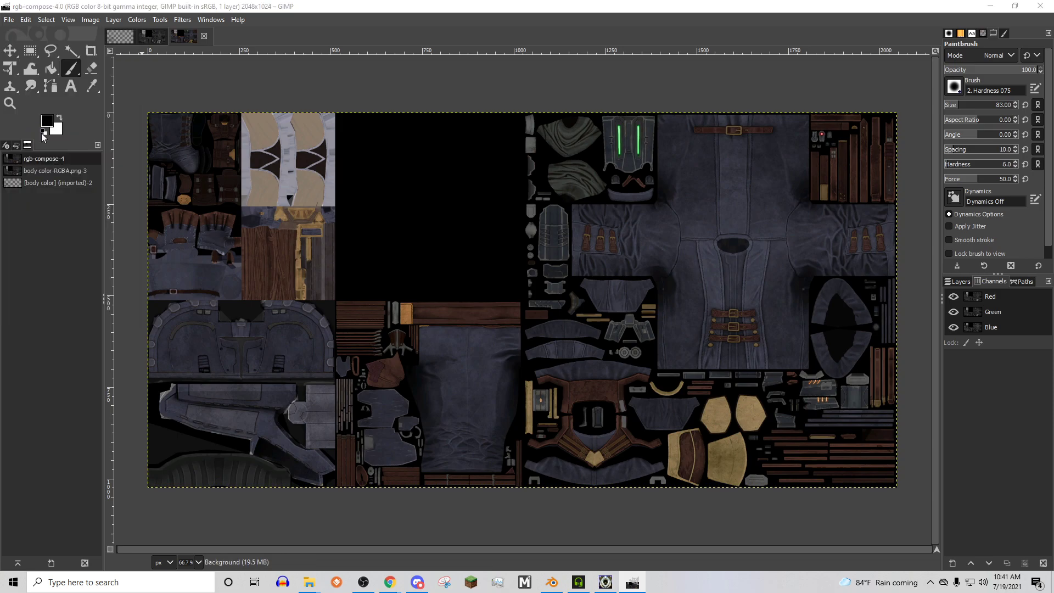
pyautogui.click(33, 135)
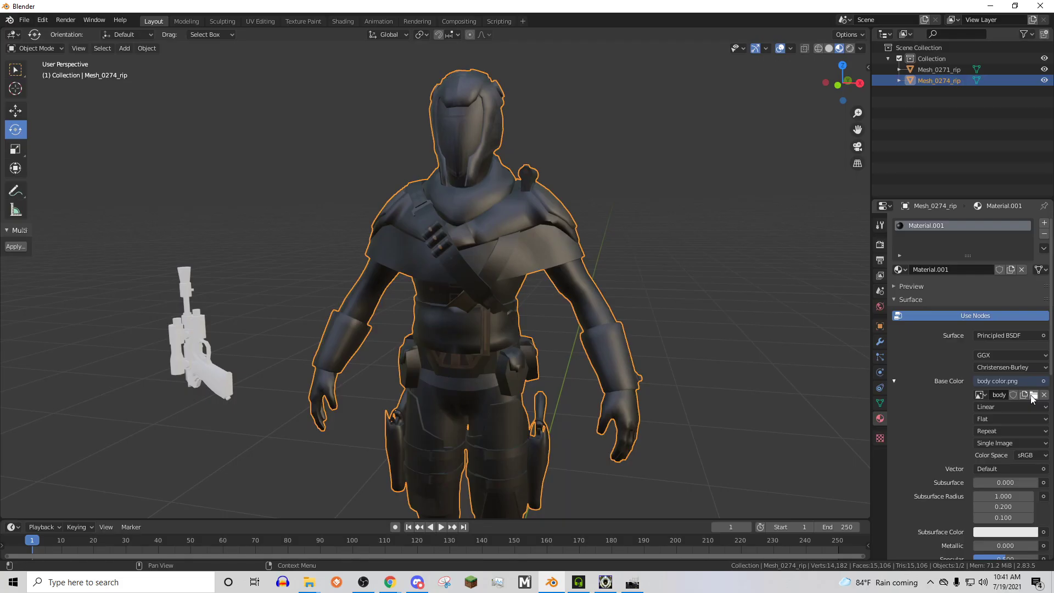
# Switch back to Blender and reopen body color.png as the Base Color image of the body material
pyautogui.doubleClick(421, 108)
pyautogui.click(553, 137)
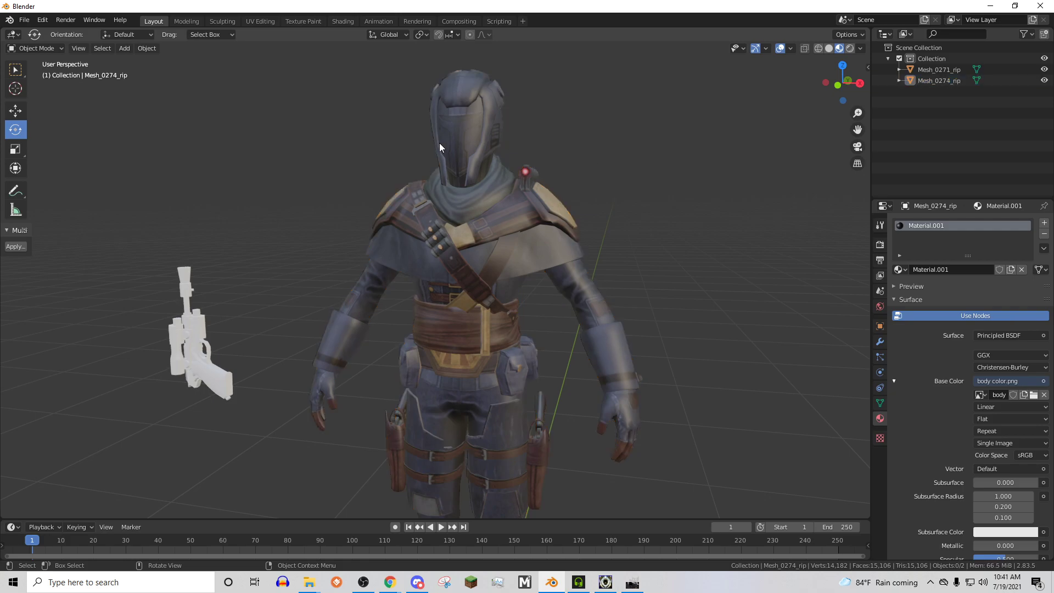
# Examine the textured helmet, armor and clothing of the character up close and from several angles
pyautogui.moveTo(439, 144); pyautogui.dragTo(375, 254, button='middle')
pyautogui.scroll(8, 424, 172)
pyautogui.scroll(-6, 446, 170)
pyautogui.scroll(-5, 430, 169)
pyautogui.scroll(4, 503, 167)
pyautogui.scroll(3, 502, 167)
pyautogui.scroll(-3, 503, 167)
pyautogui.scroll(-3, 427, 193)
# Select the gun mesh Mesh_0271_rip beside the character
pyautogui.click(306, 324)
pyautogui.moveTo(306, 324); pyautogui.dragTo(351, 307, button='middle')
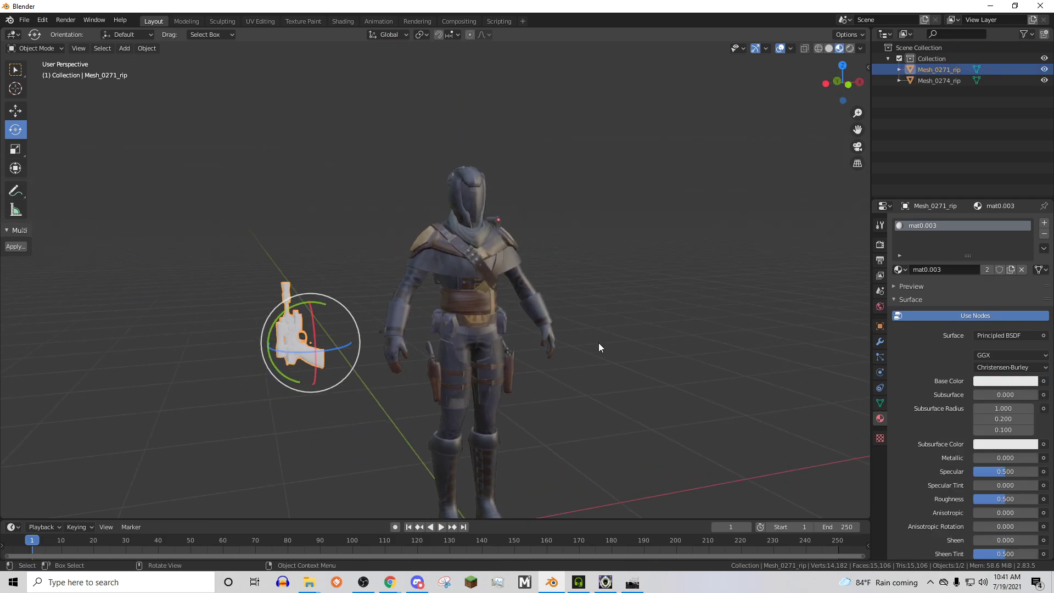